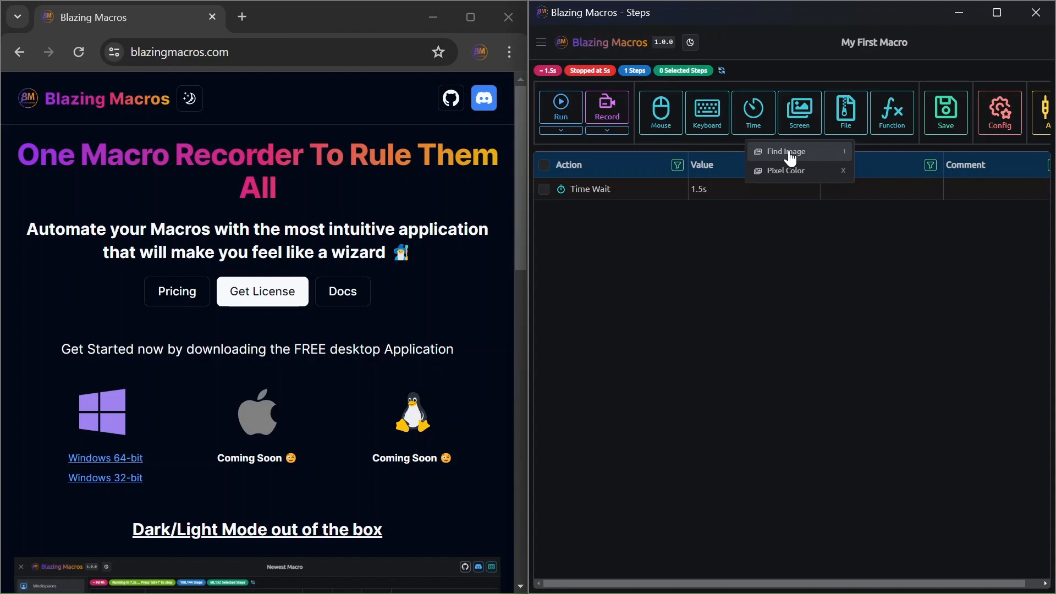
Create a Find Image step and snip the GitHub icon from the web page header as its target image.
left_click(790, 157)
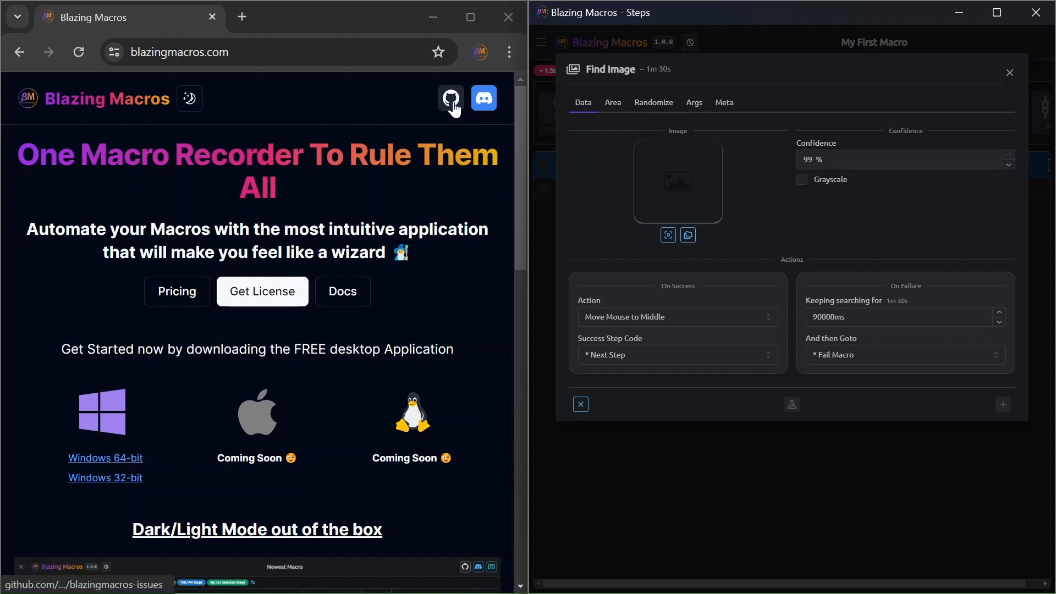
left_click(688, 236)
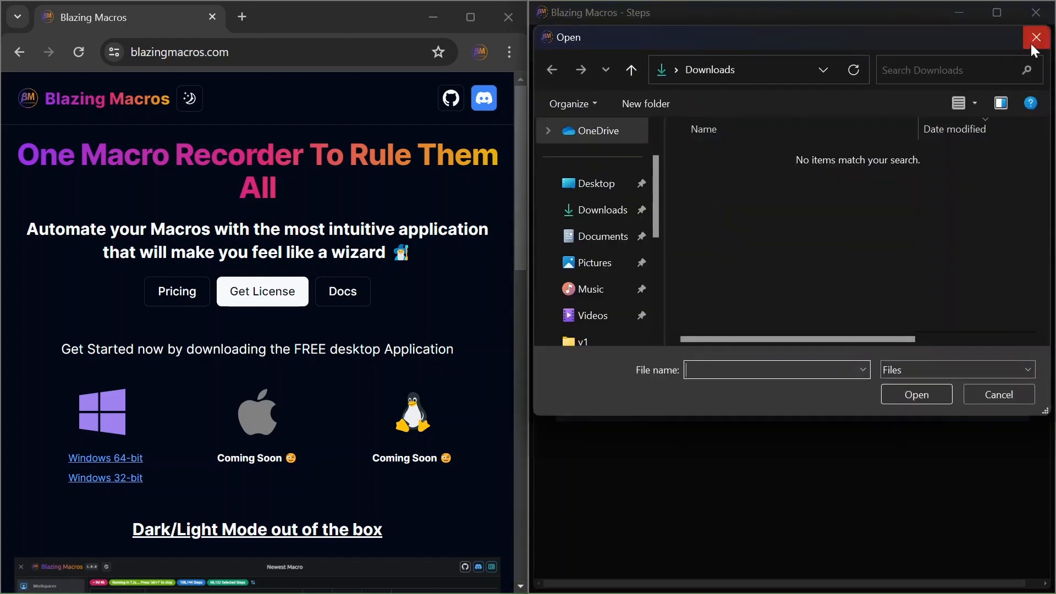
left_click(1035, 37)
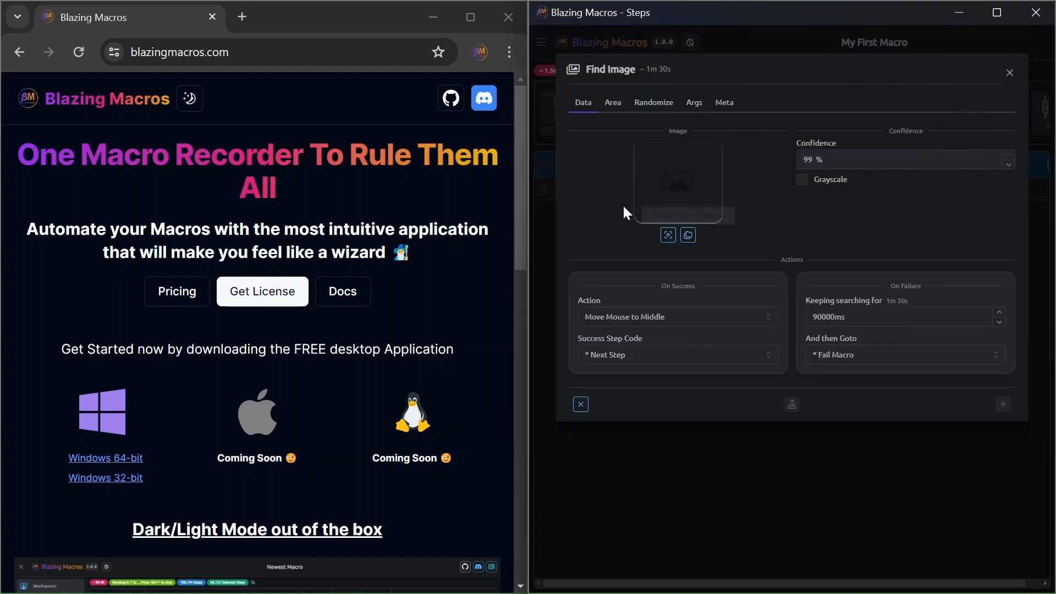
left_click(671, 238)
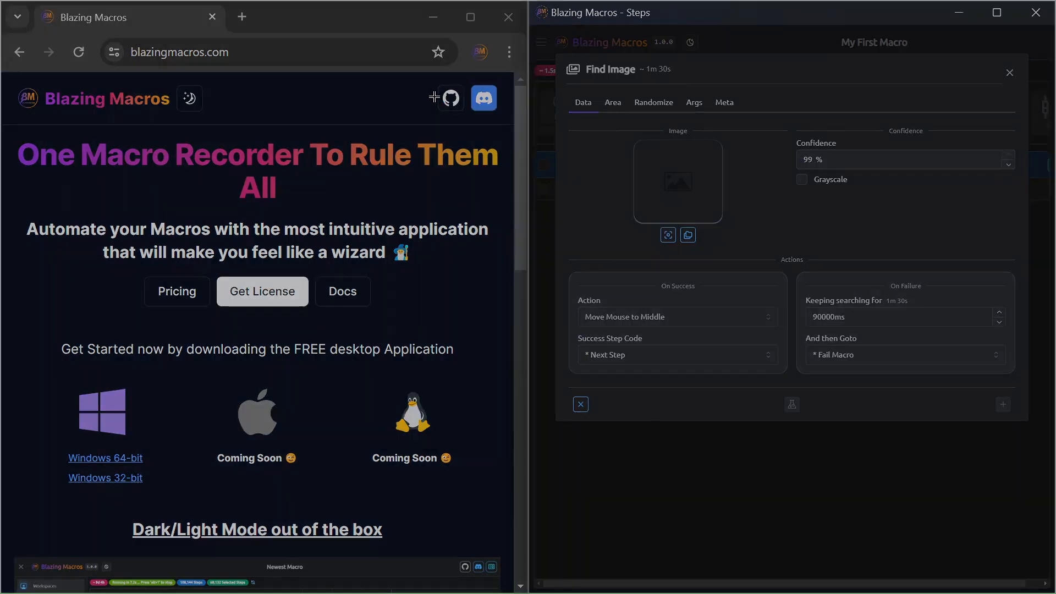
left_click_drag(439, 81, 483, 113)
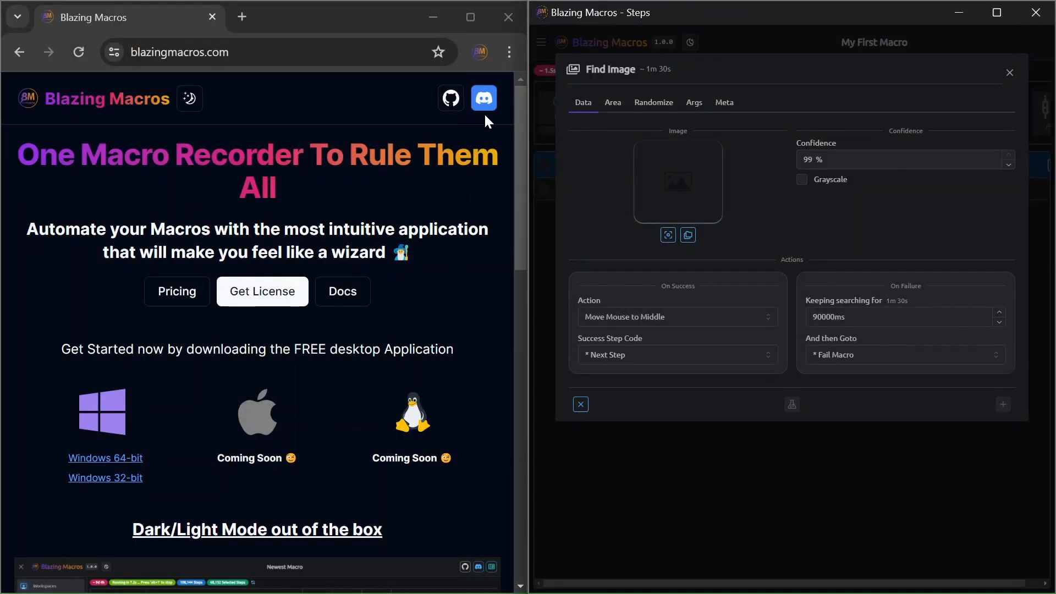
Simulate the image search with the web page visible and again with a blank browser tab covering it, and close the extra tab.
left_click(791, 404)
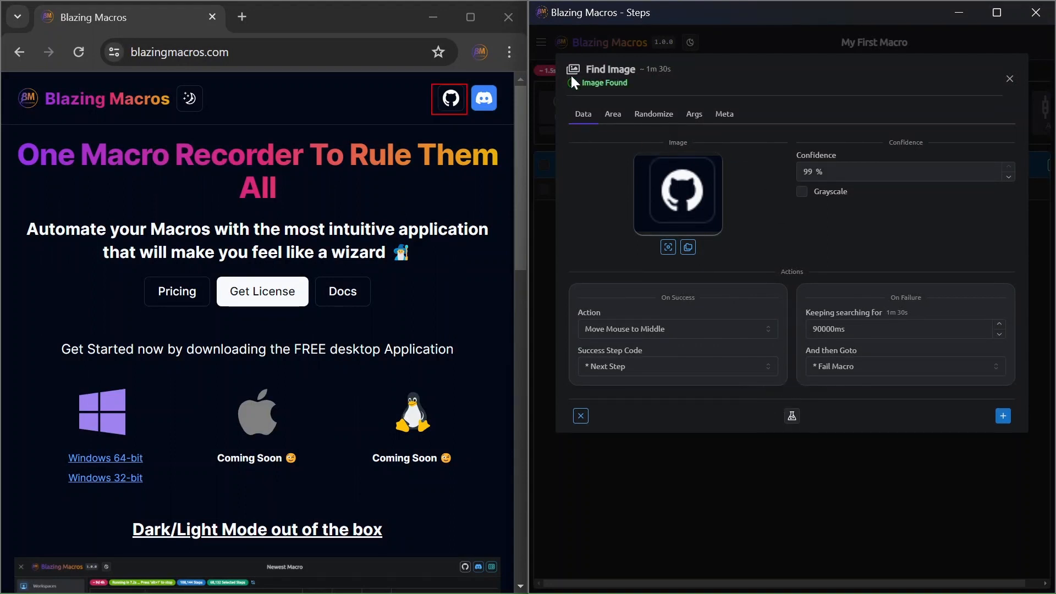
left_click_drag(571, 78, 633, 88)
left_click(242, 16)
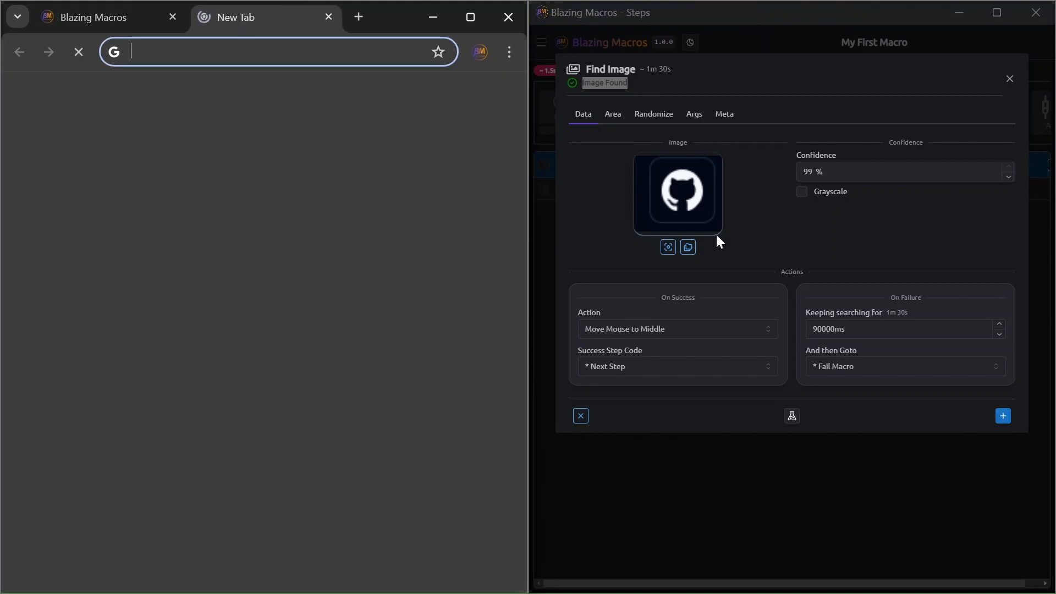
left_click(794, 416)
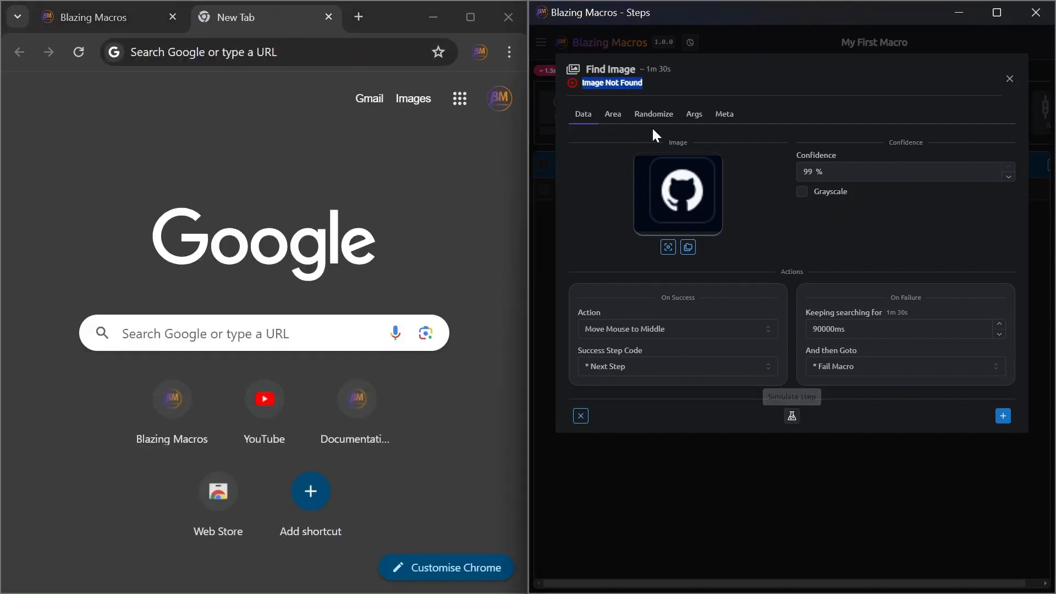
left_click_drag(646, 84, 586, 83)
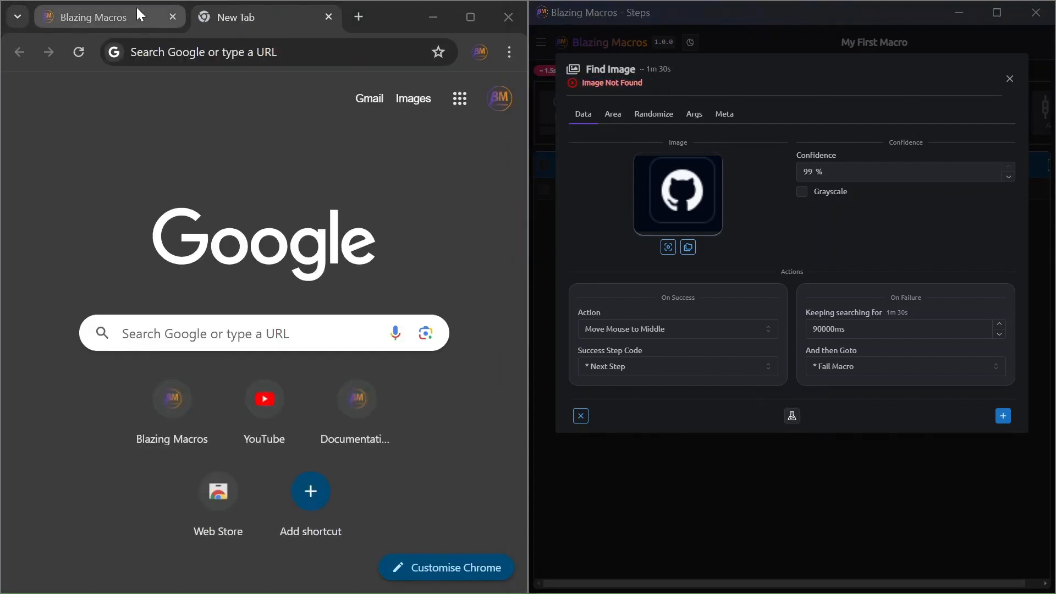
left_click(136, 16)
left_click(328, 17)
Try a confidence of 70 % for the image match and restore it to 99 %.
left_click(799, 179)
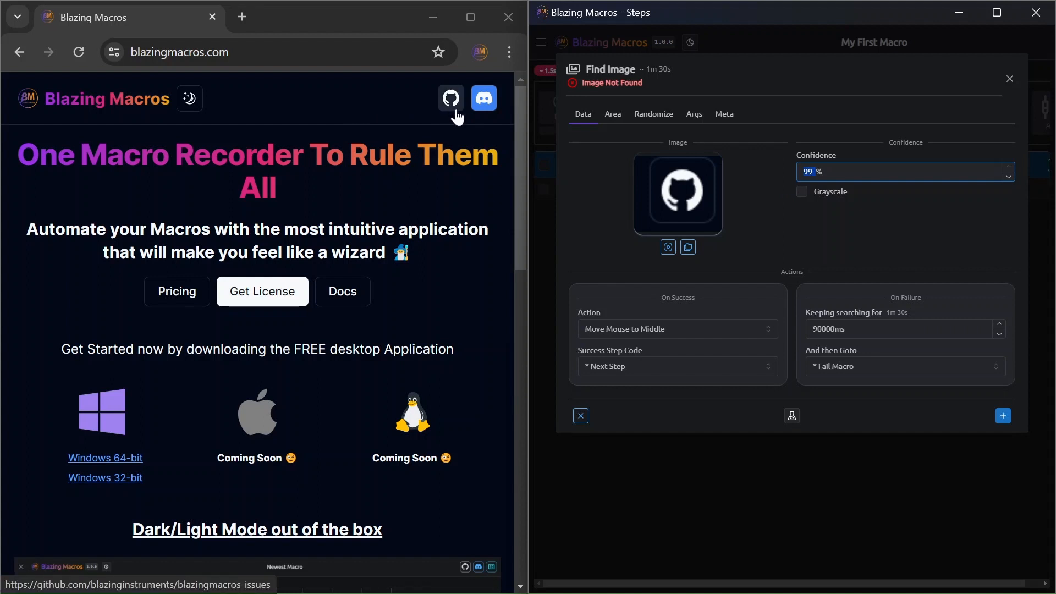
left_click(962, 174)
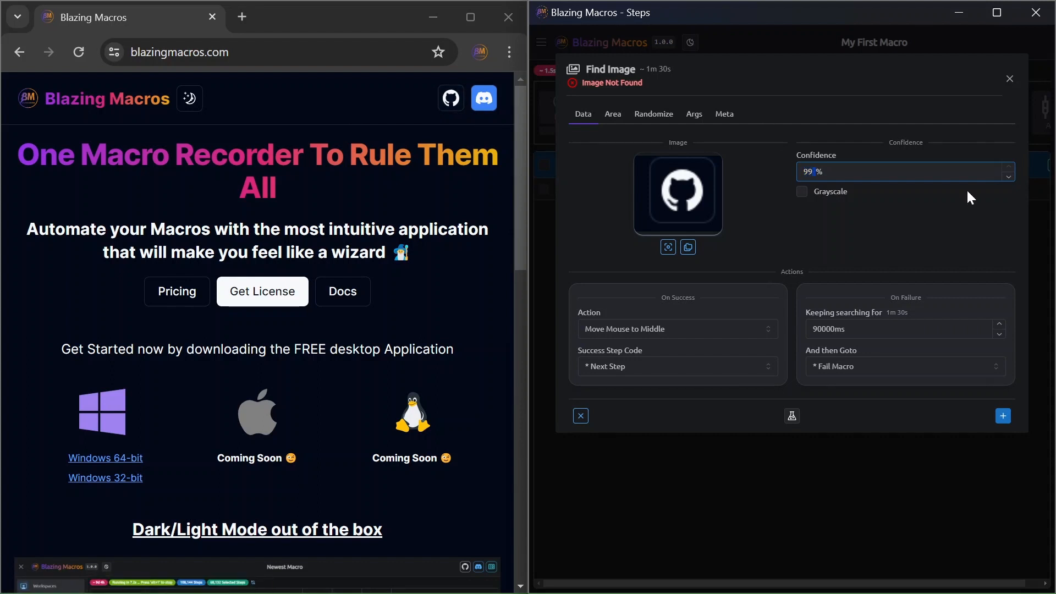
key("BackSpace")
key("BackSpace")
type("70")
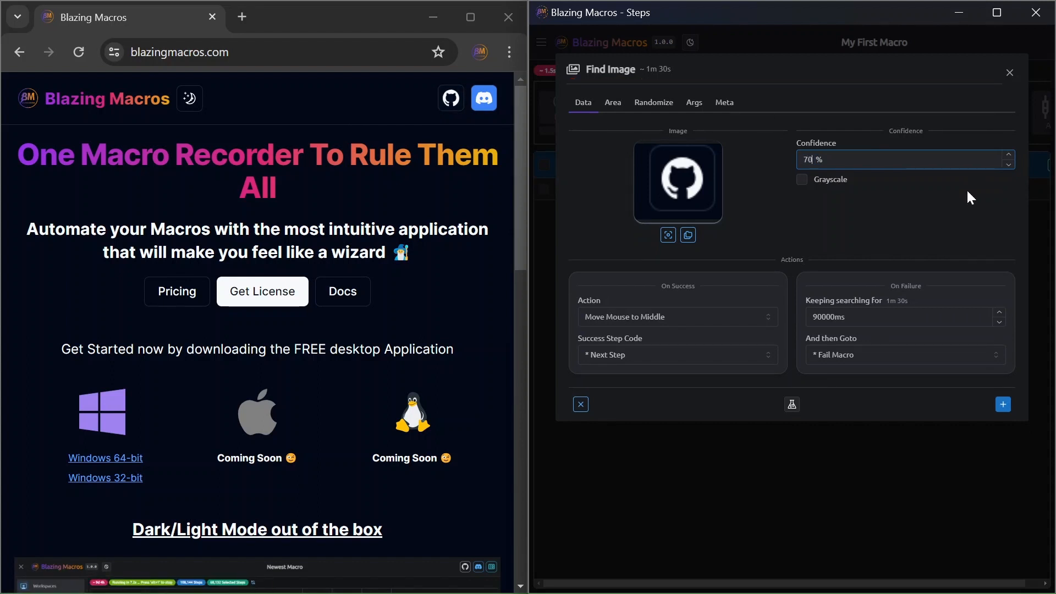
key("BackSpace")
key("BackSpace")
type("99")
left_click(873, 188)
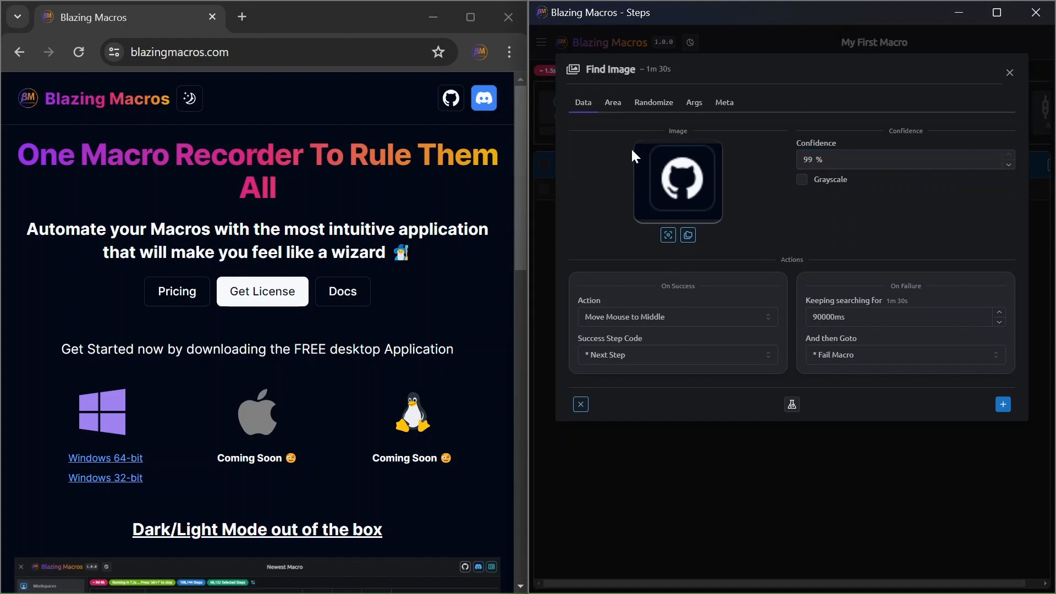
Simulate the image search with the search area set to the entire screen.
left_click(612, 102)
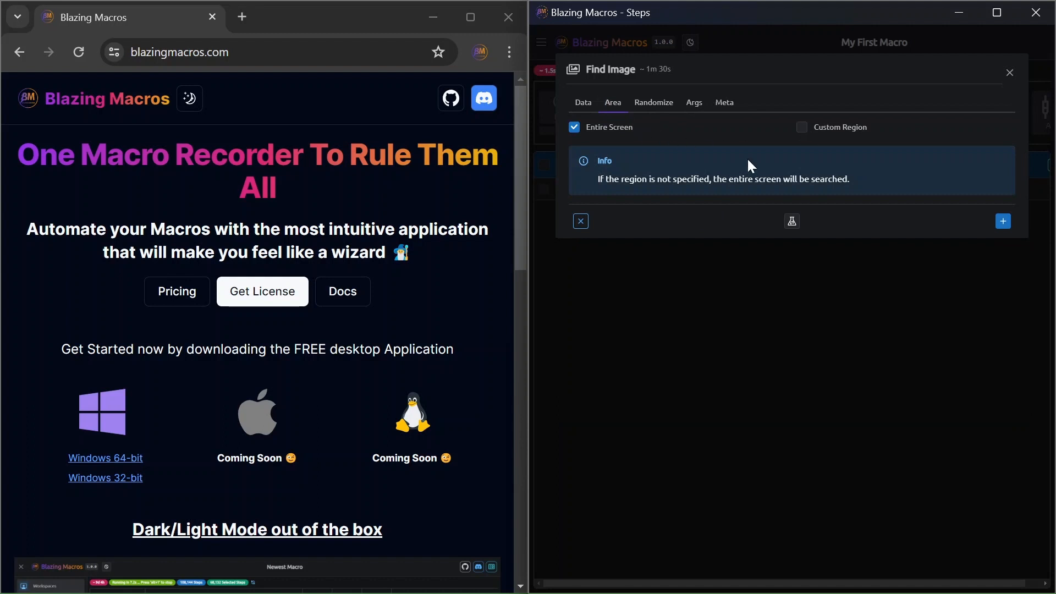
left_click(791, 221)
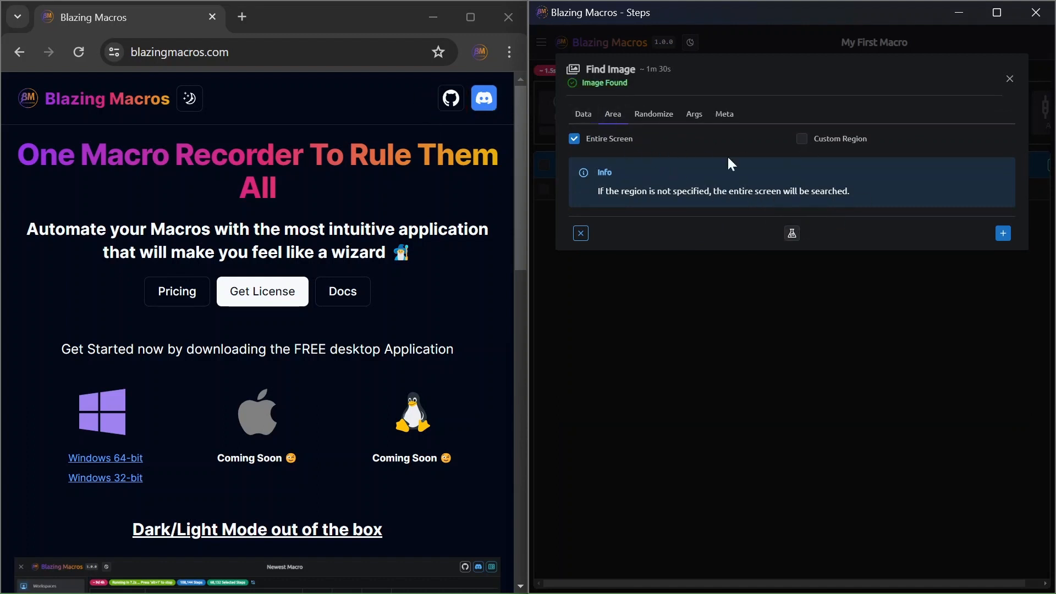
Enable a custom search region around the GitHub icon, from about (615, 64) to (1075, 322) px, and test it.
left_click(865, 135)
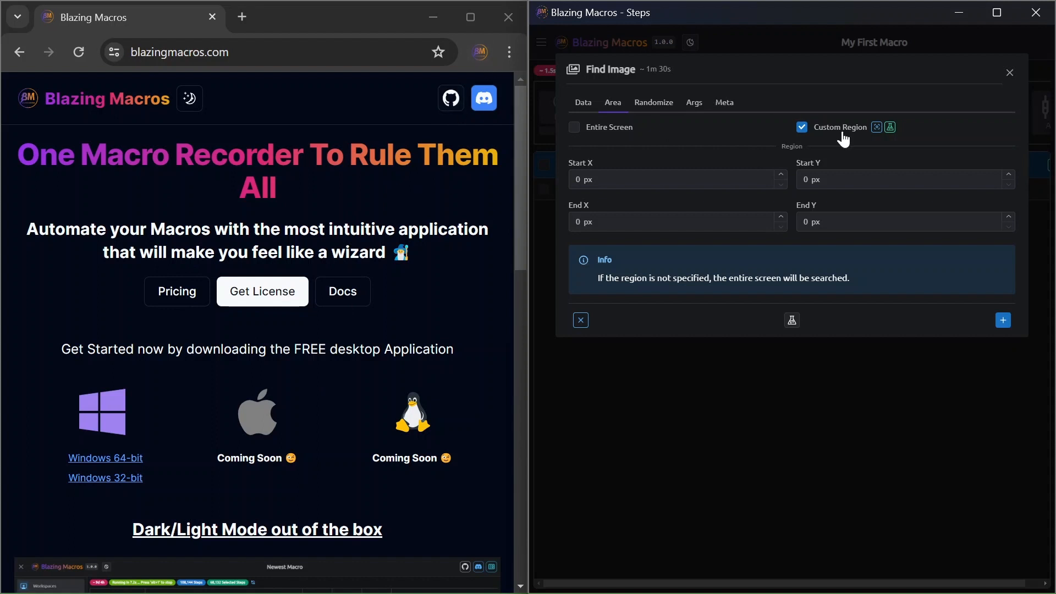
left_click(876, 128)
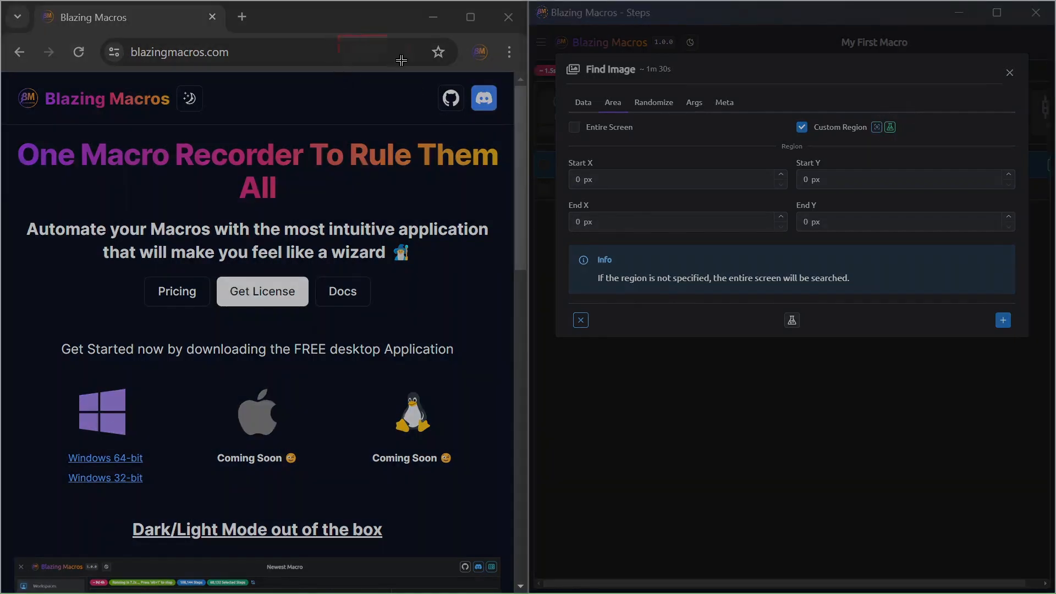
left_click_drag(338, 35, 591, 177)
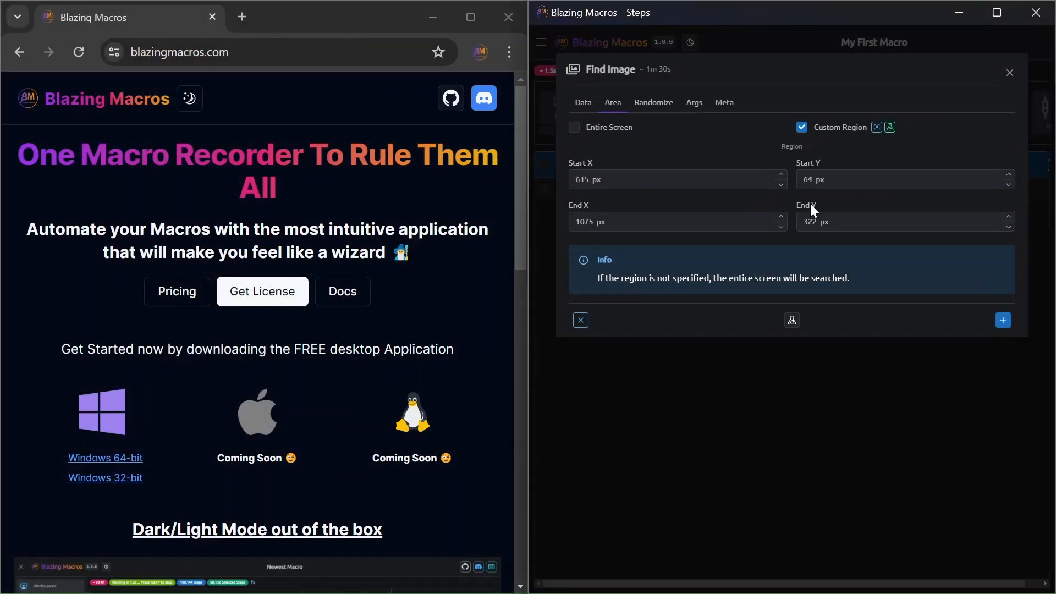
left_click(890, 128)
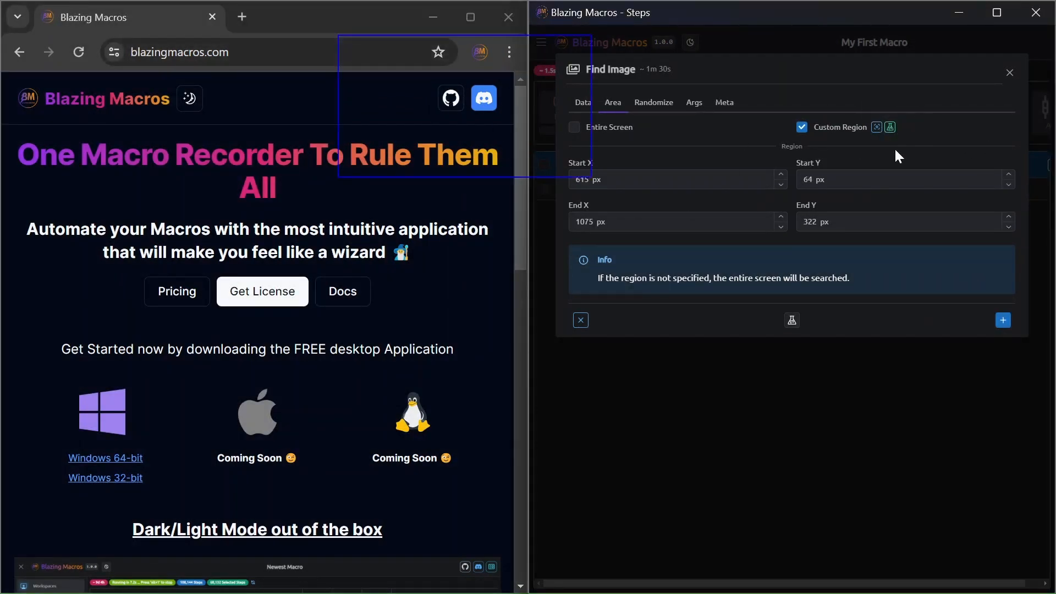
left_click(791, 321)
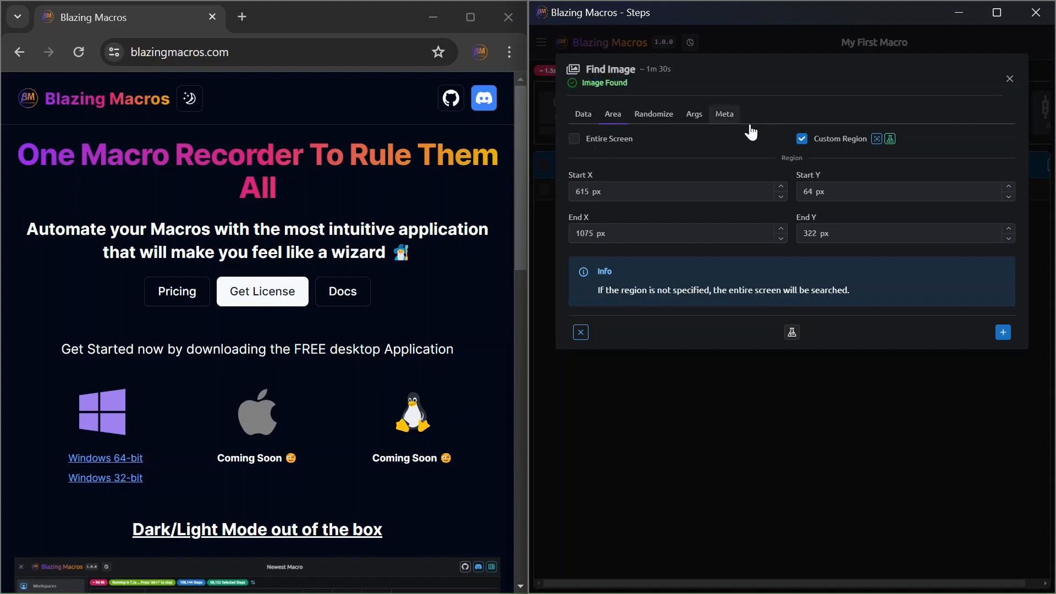
Redraw the custom region over the middle of the page, from about (206, 355) to (757, 745) px, and test the search in it.
left_click(876, 139)
left_click_drag(112, 196, 417, 410)
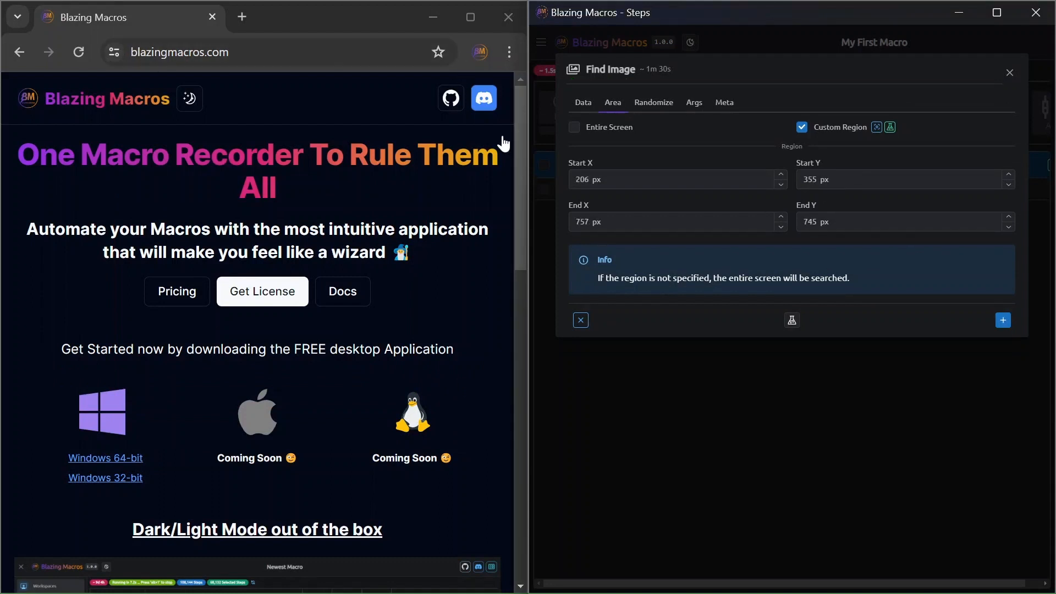
left_click(785, 319)
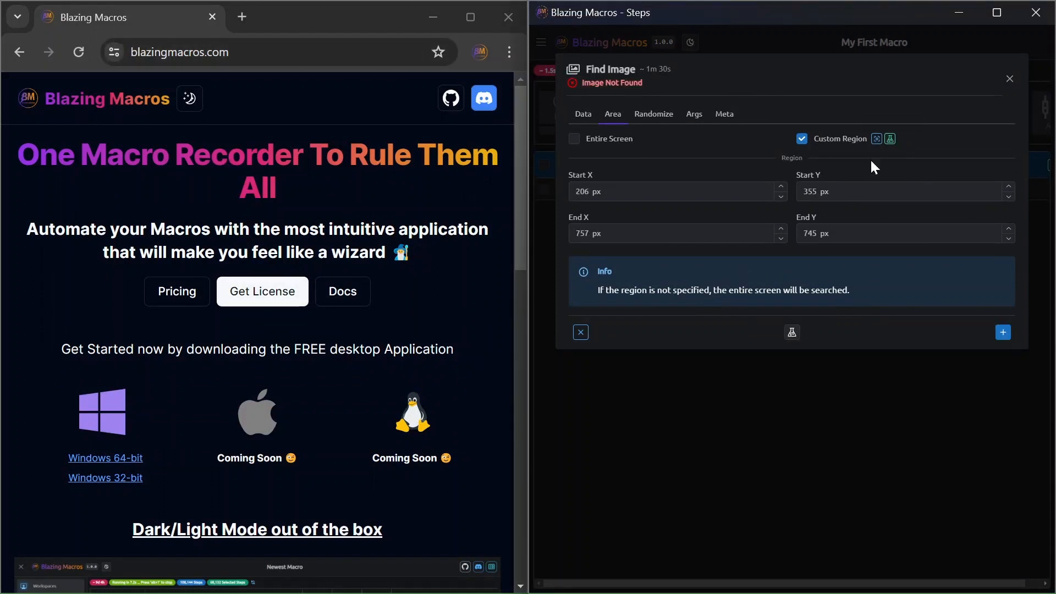
left_click(890, 139)
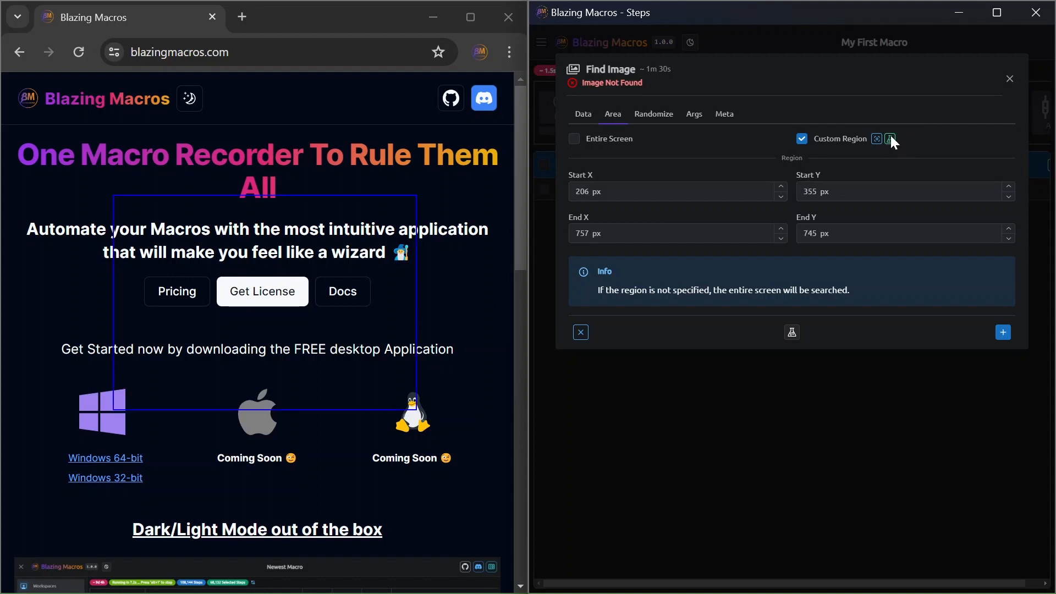
Review the On Success and On Failure settings of the image search, including the available mouse actions and success step codes.
left_click(584, 115)
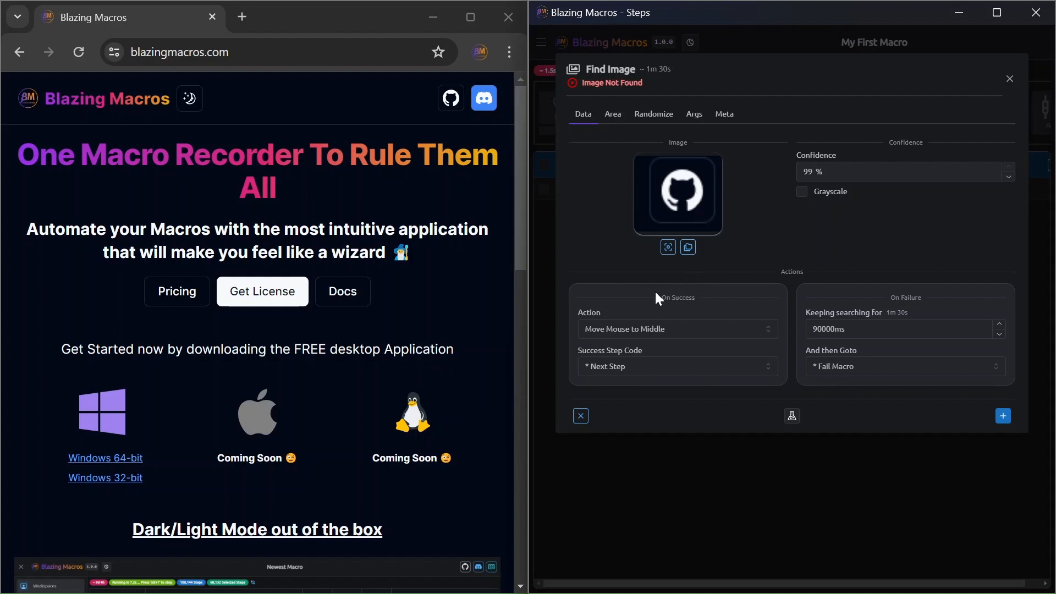
left_click_drag(655, 297, 682, 297)
left_click_drag(696, 298, 659, 298)
left_click_drag(938, 300, 870, 295)
left_click(622, 329)
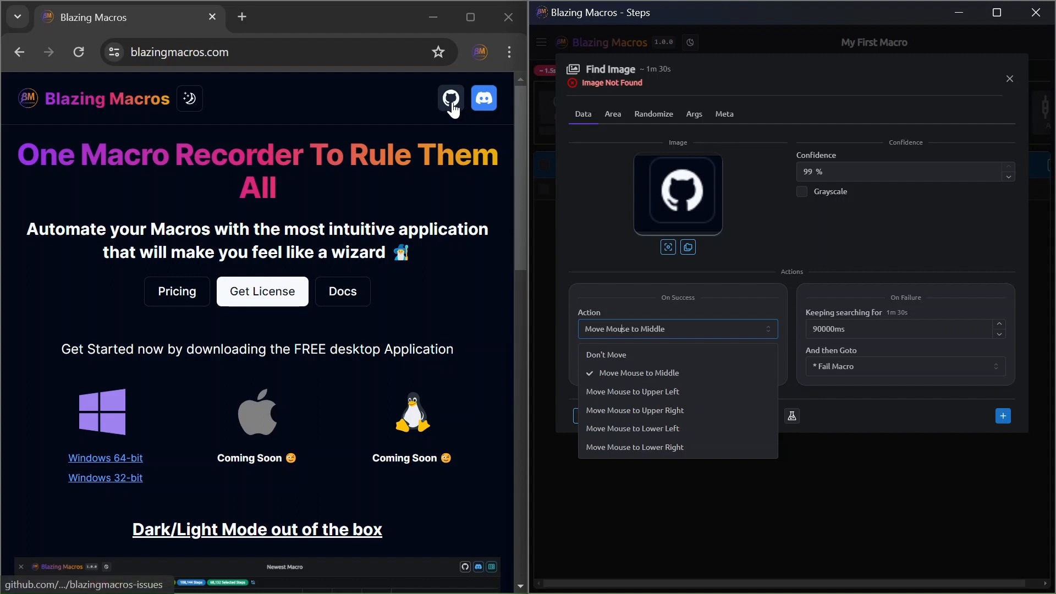
scroll(680, 440, "down", 1)
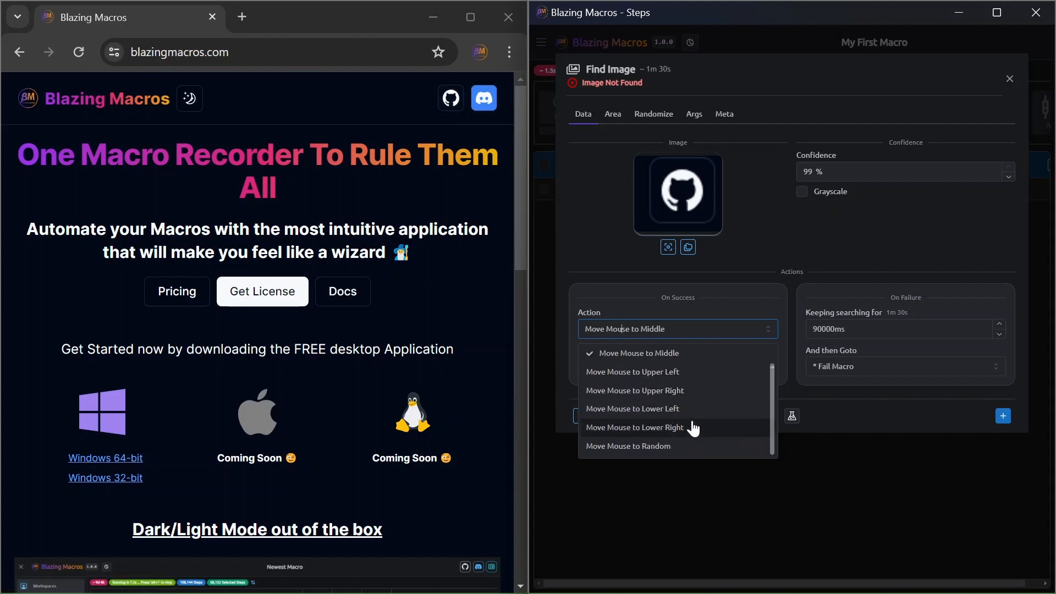
scroll(664, 438, "up", 1)
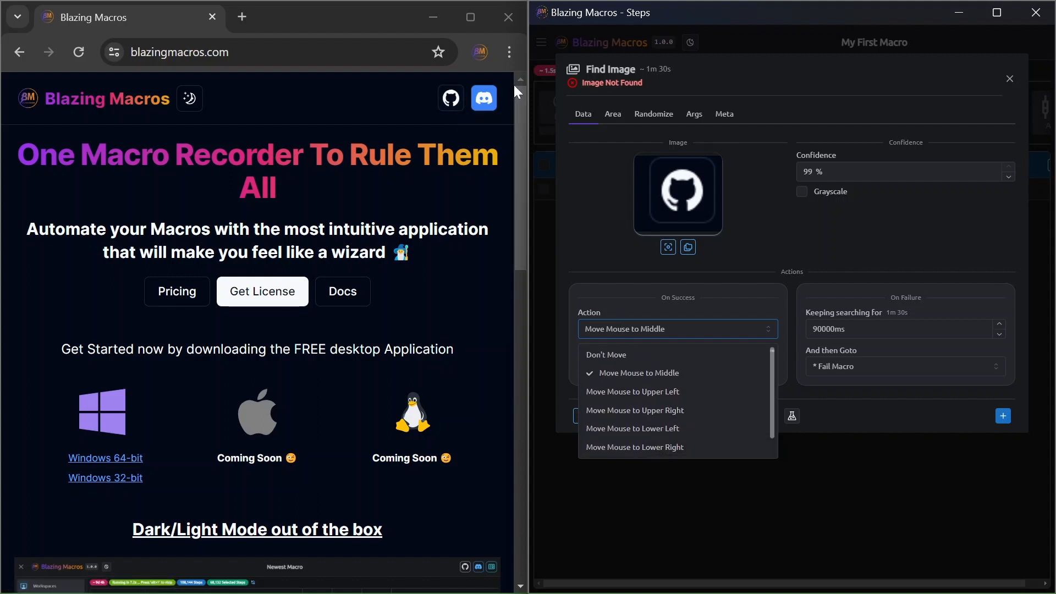
left_click(631, 304)
left_click(633, 371)
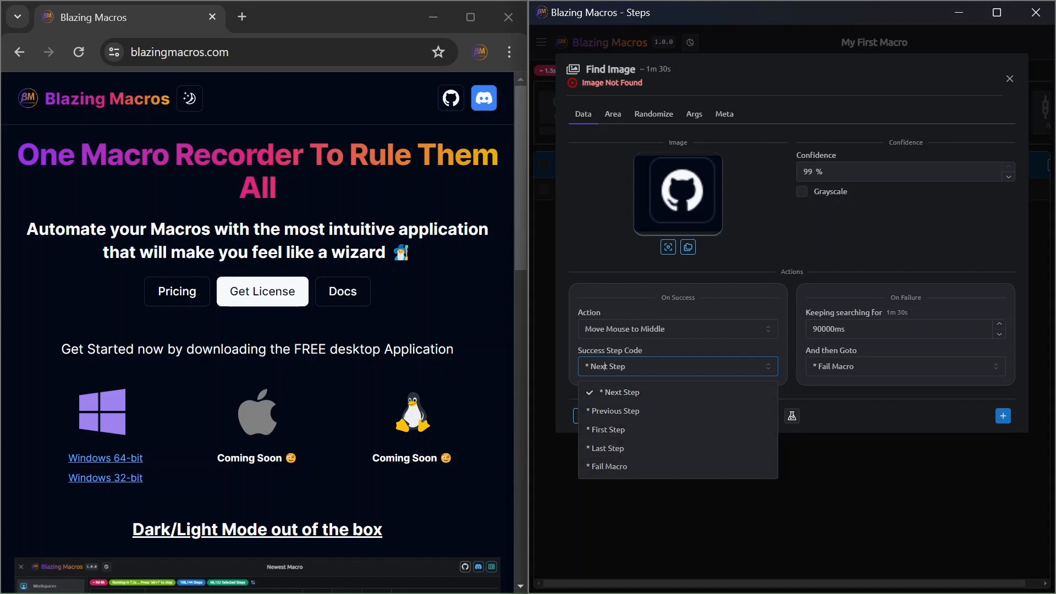
left_click(735, 327)
left_click(660, 366)
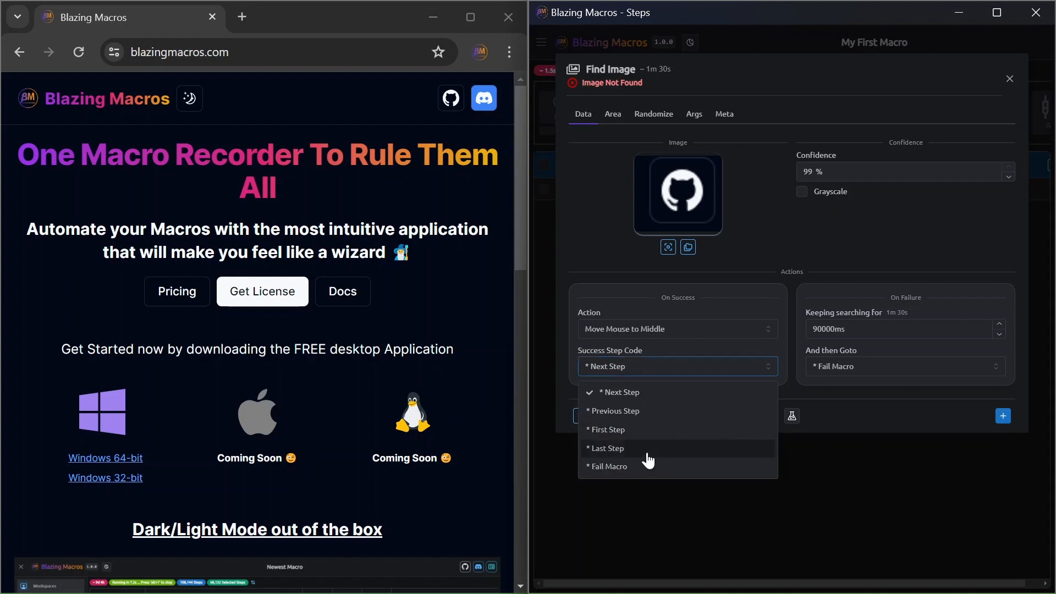
Add the Find Image step to the macro and paste three copies of the 1.5 s Time Wait step.
left_click(1003, 418)
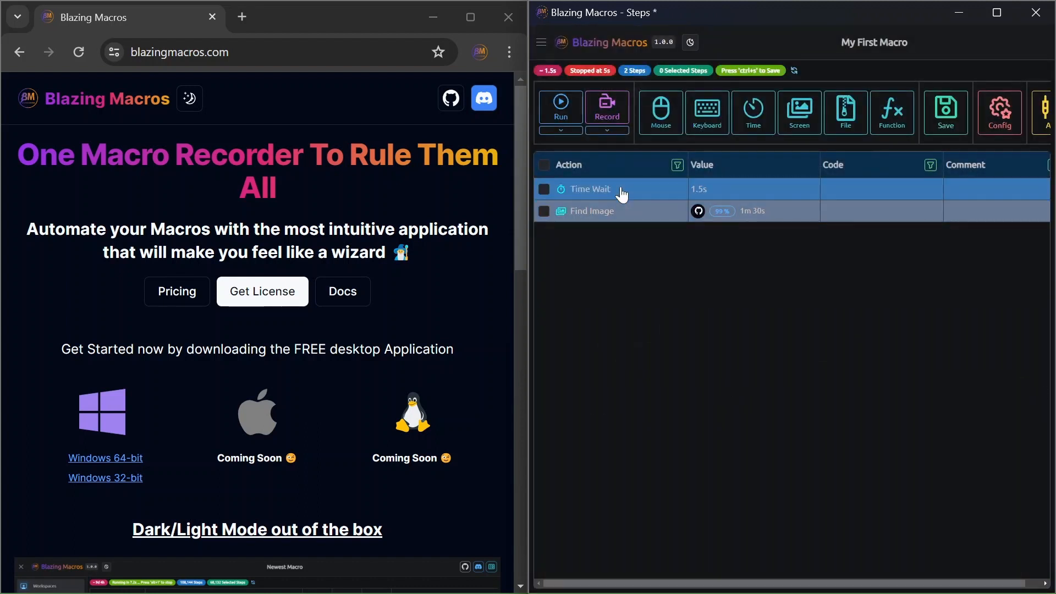
left_click(619, 192)
key("ctrl+c")
key("ctrl+v")
key("ctrl+v")
key("ctrl+v")
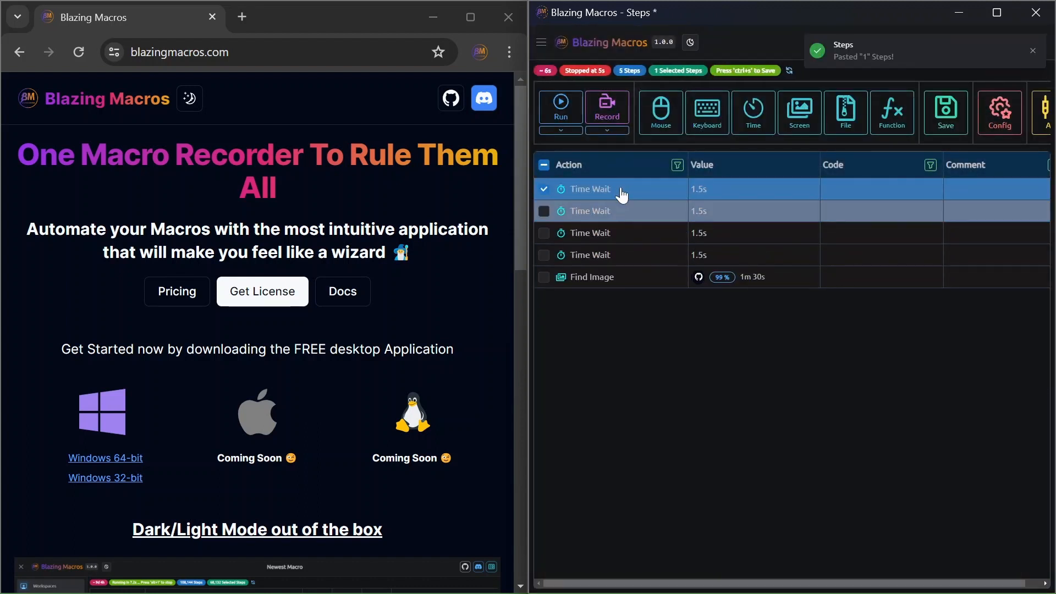
Reorder the macro so that Find Image is the second step, followed by three Time Wait steps.
left_click(613, 212)
left_click(609, 231, "shift")
left_click(602, 254, "shift")
left_click_drag(613, 229, 612, 283)
Give the Time Wait step in the fourth row the code "My Code".
double_click(872, 265)
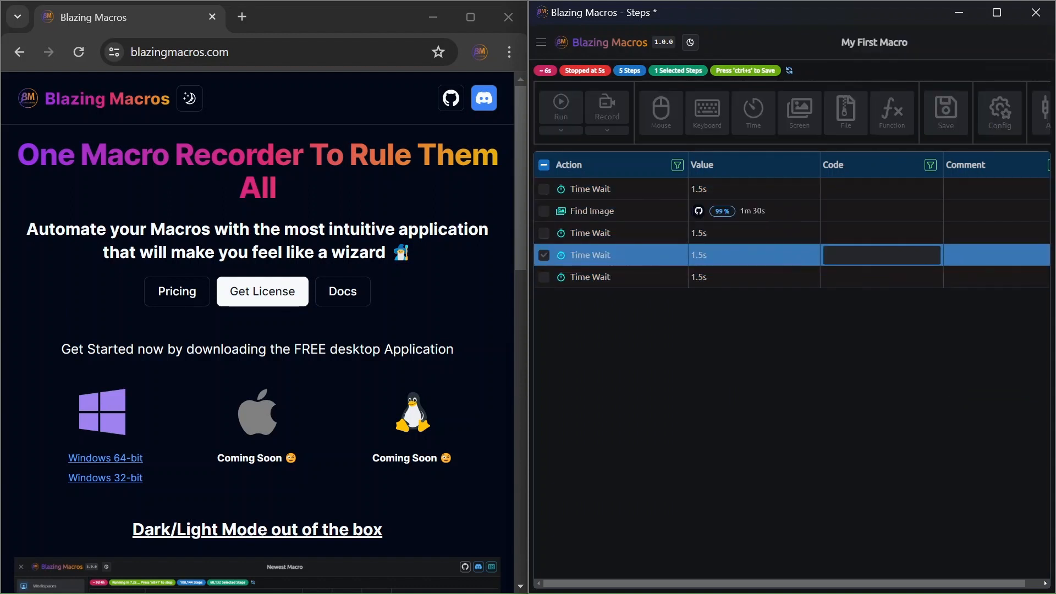
type("My Code")
key("Return")
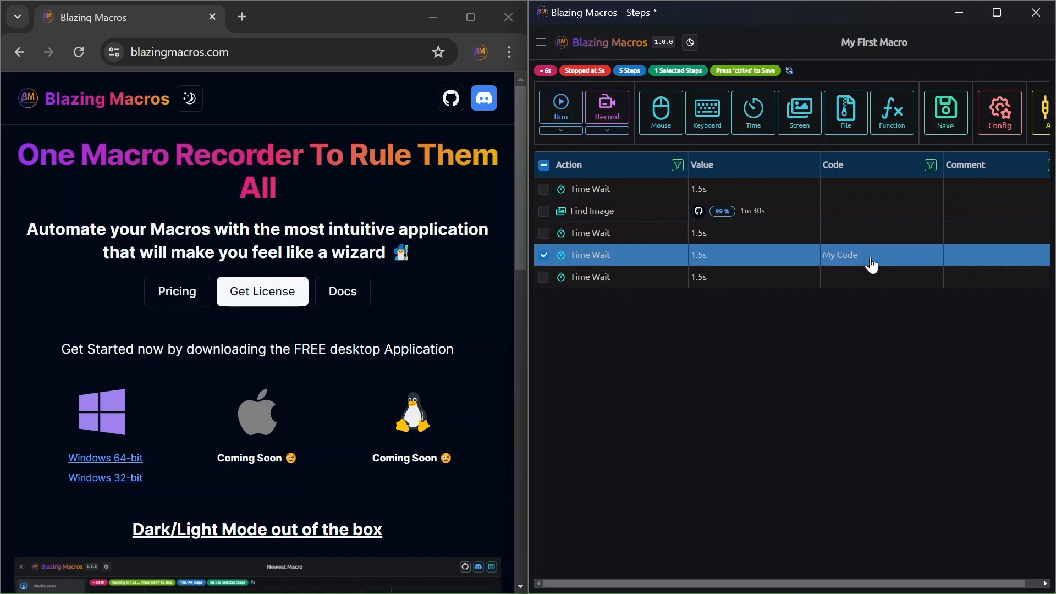
Set the success step code of the Find Image step to My Code and apply the change.
left_click(612, 214)
double_click(612, 214)
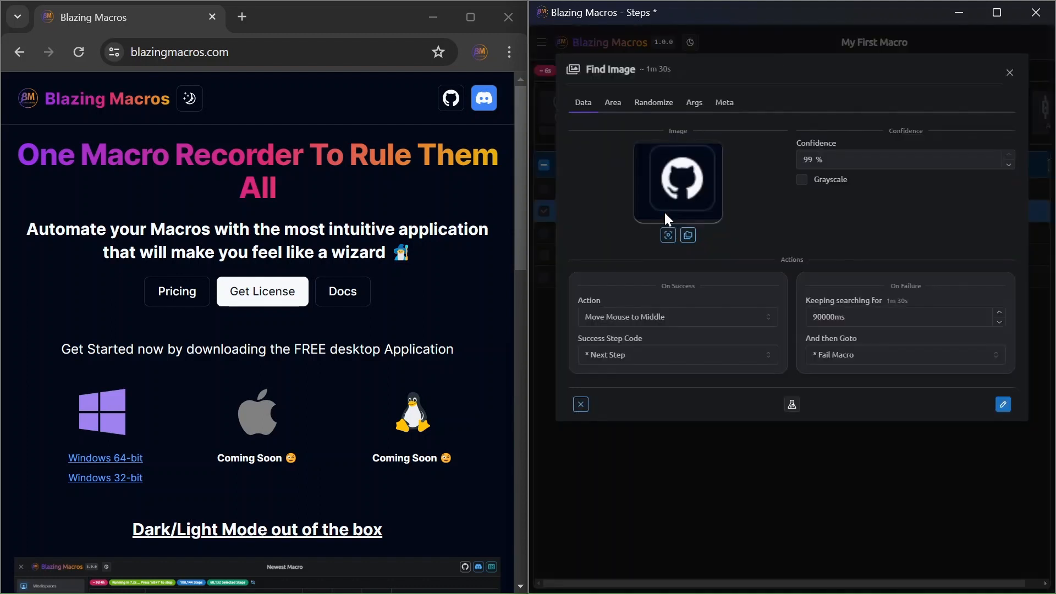
left_click(677, 355)
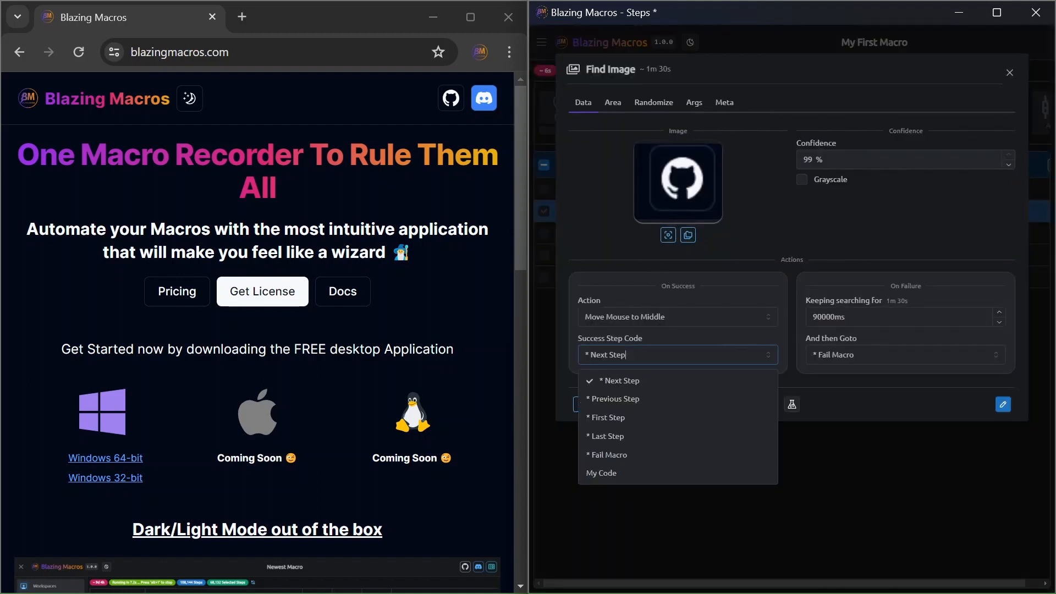
left_click(616, 474)
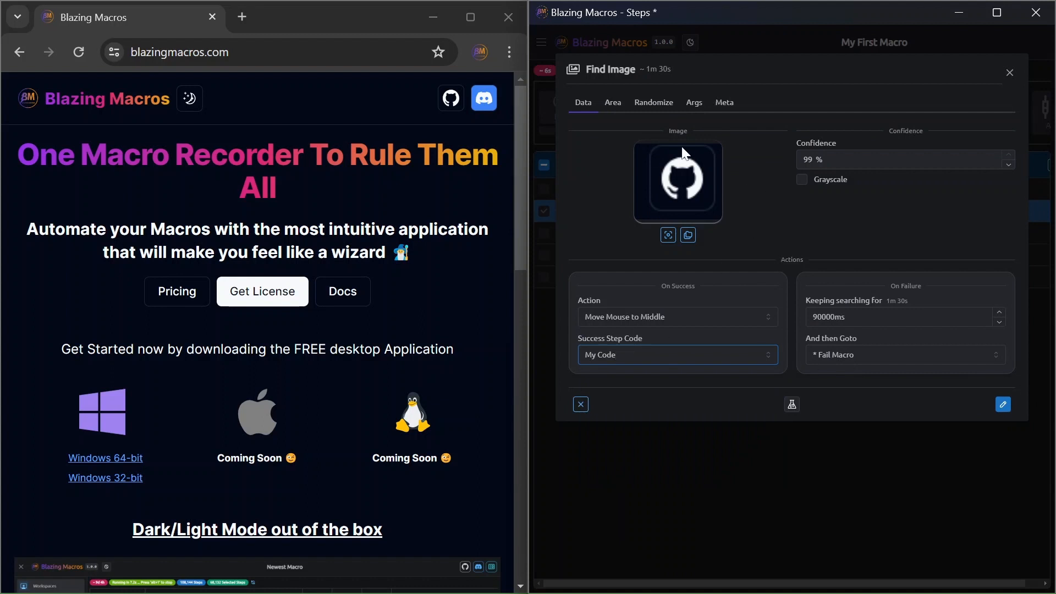
left_click(1002, 404)
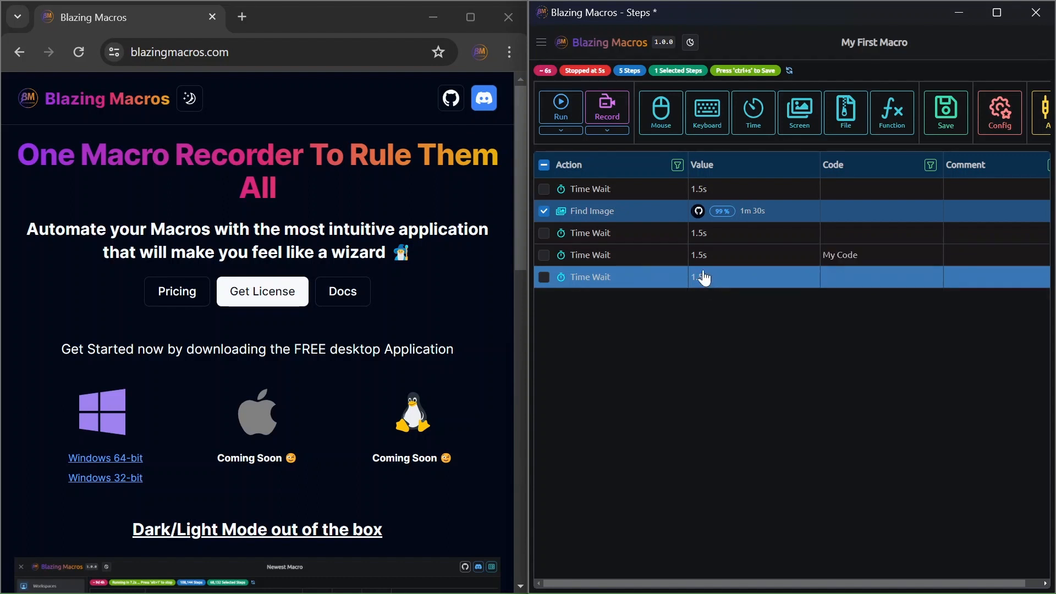
Run the macro to test the Find Image search and stop it while the search is still running.
left_click(561, 112)
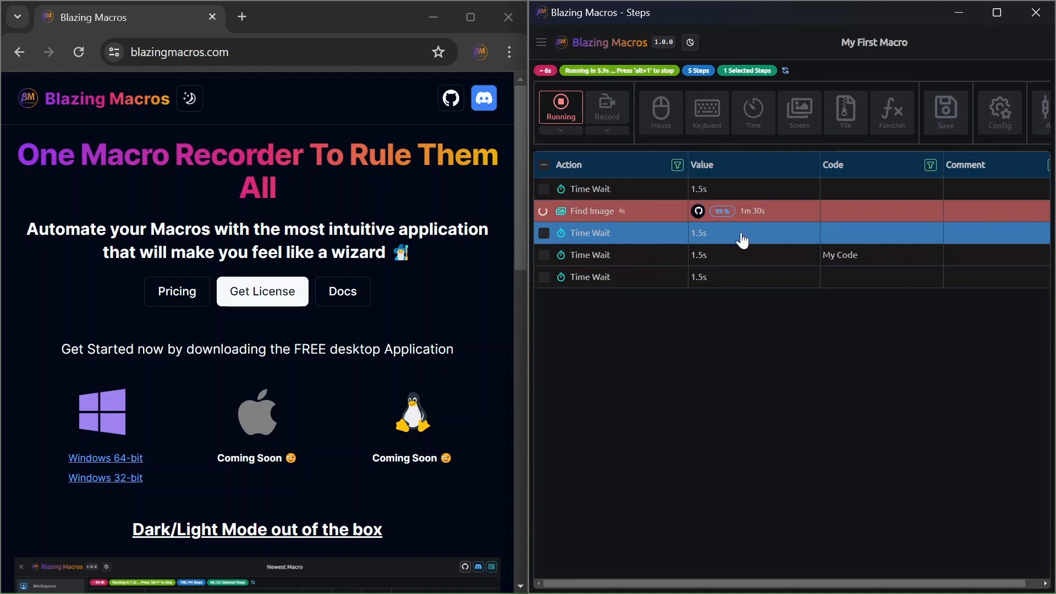
left_click(606, 214)
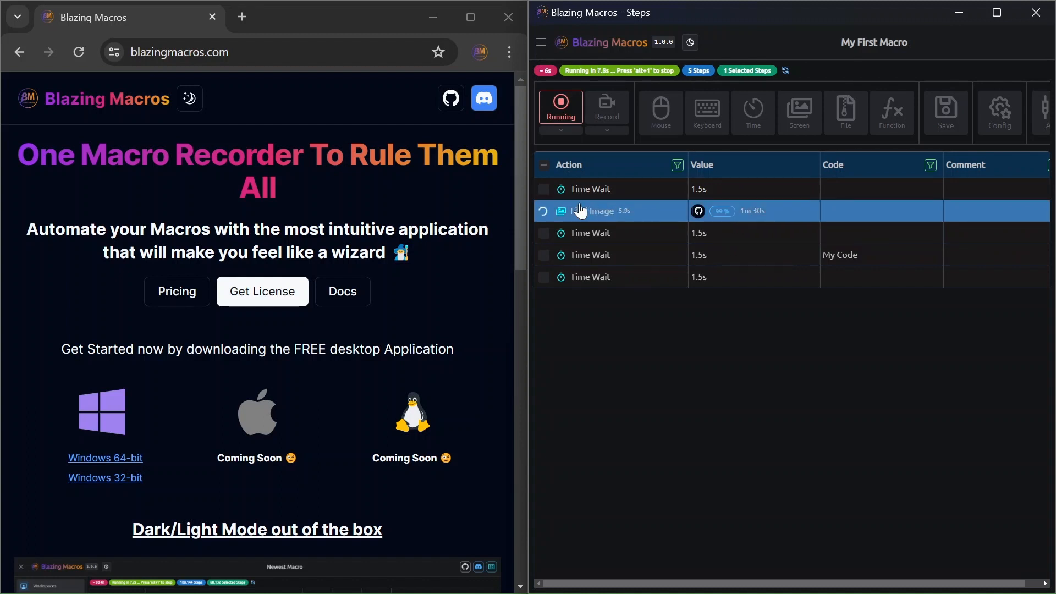
left_click(559, 104)
Preview the custom region of the Find Image step, switch its search area to Entire Screen, and simulate and apply it.
double_click(618, 211)
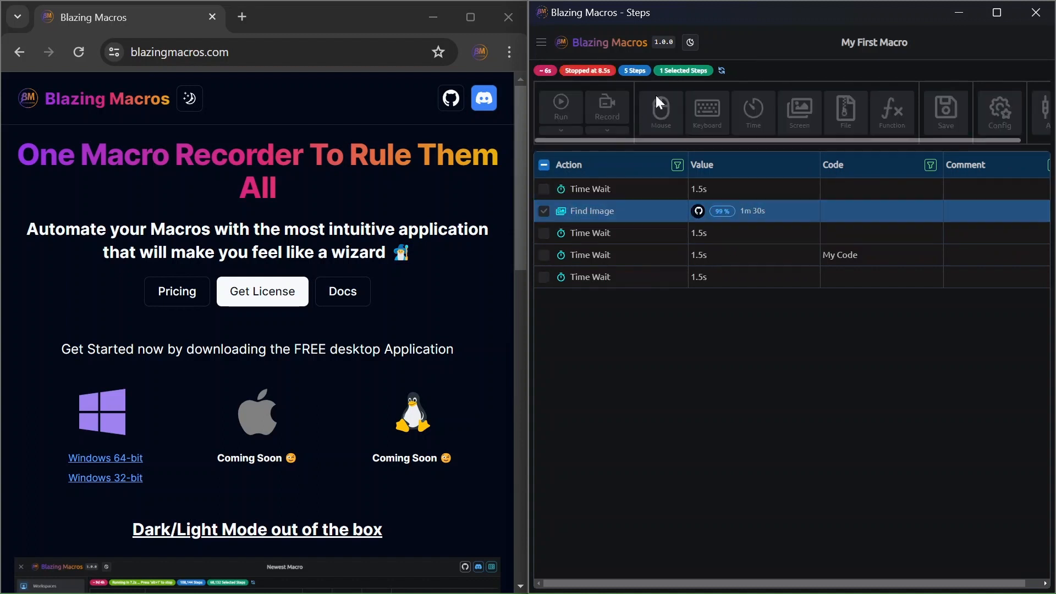
left_click(621, 101)
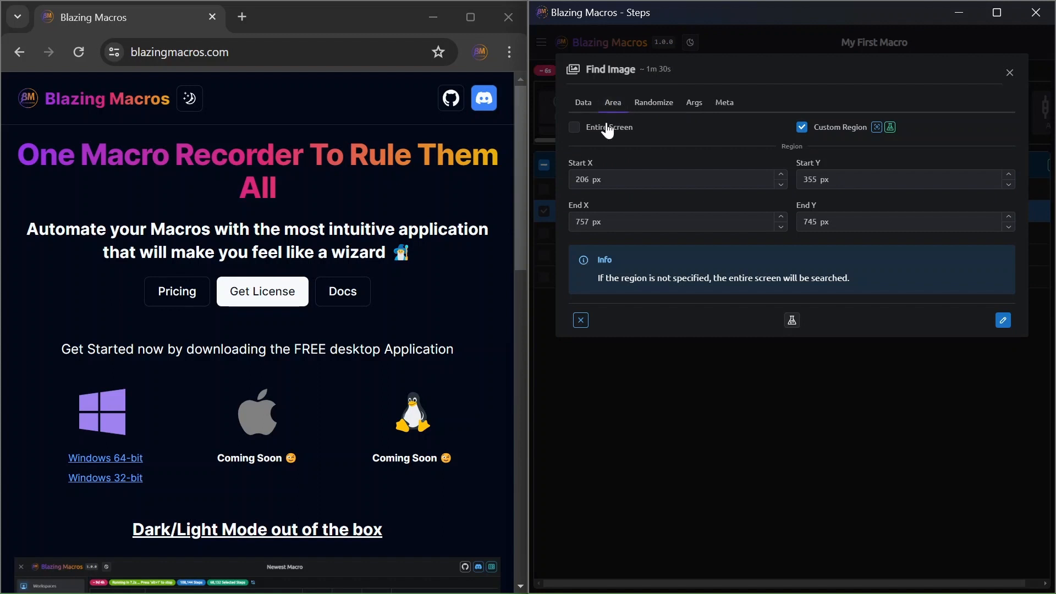
left_click(890, 127)
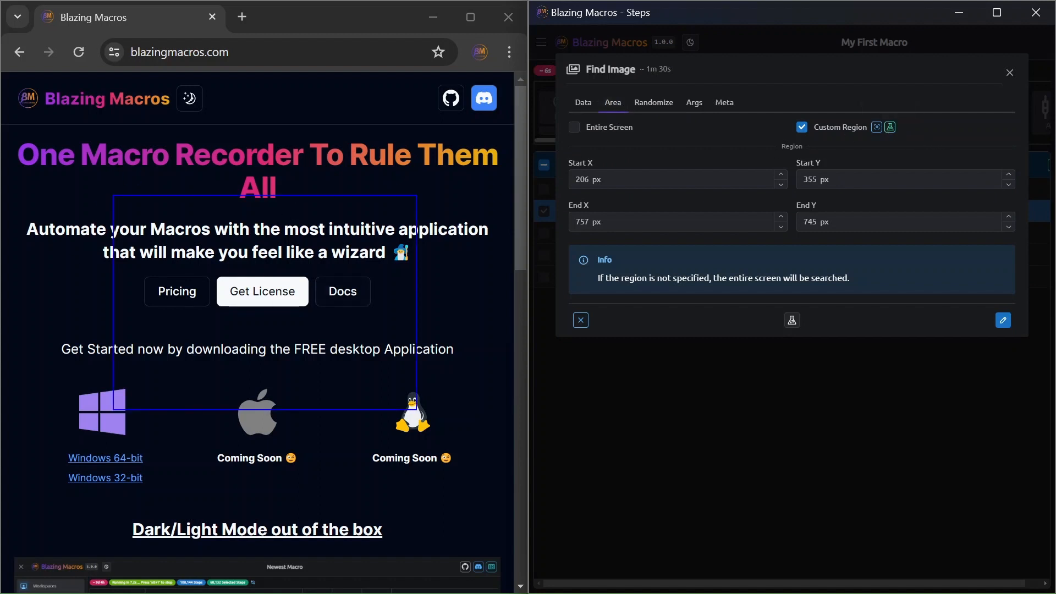
left_click(574, 127)
left_click(583, 102)
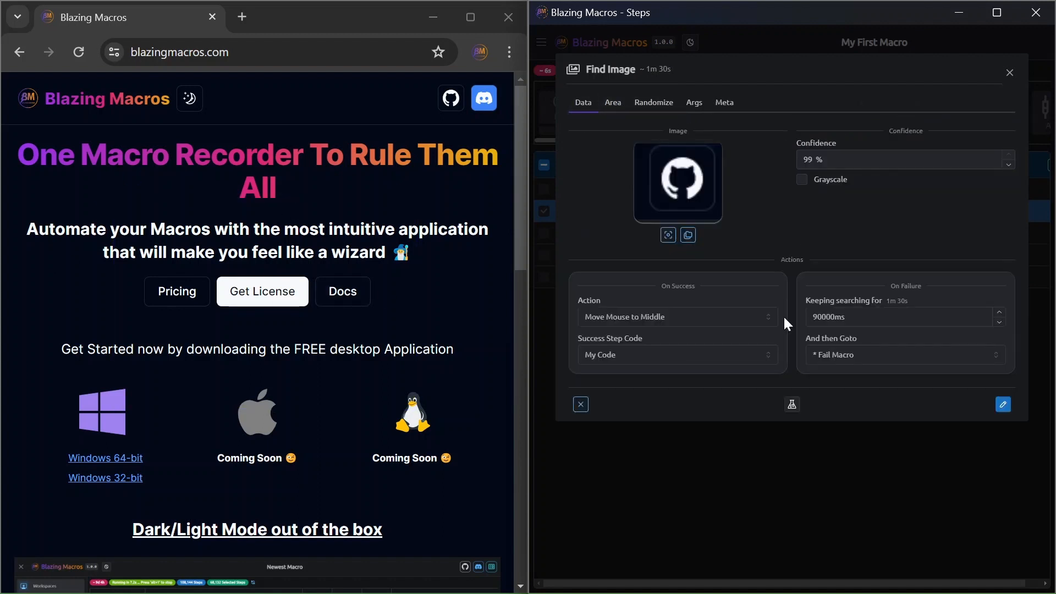
left_click(792, 403)
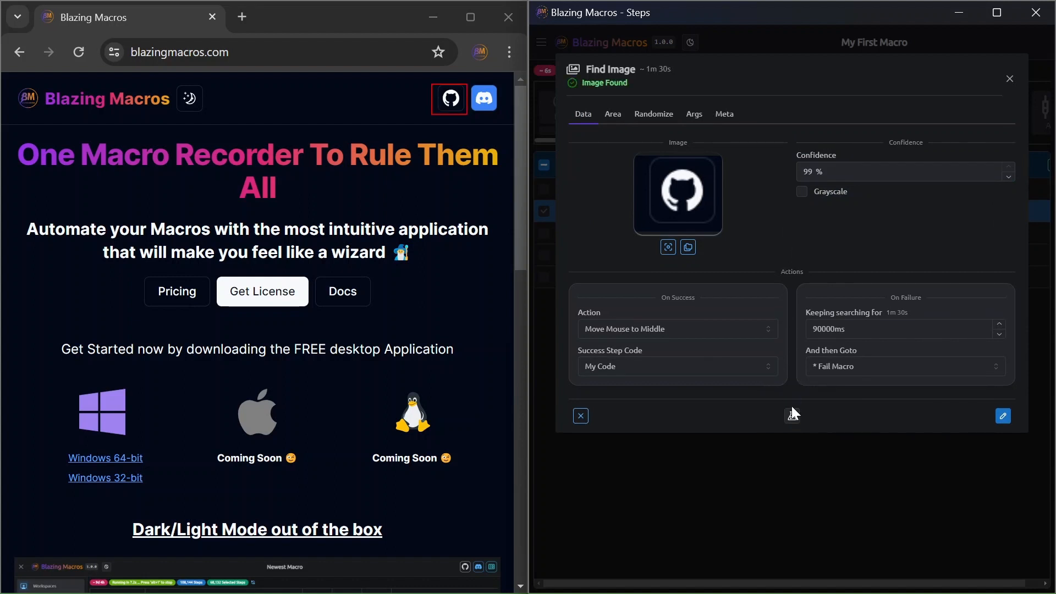
left_click(1002, 415)
Run the macro with the entire-screen search and deselect the Find Image step.
left_click(560, 102)
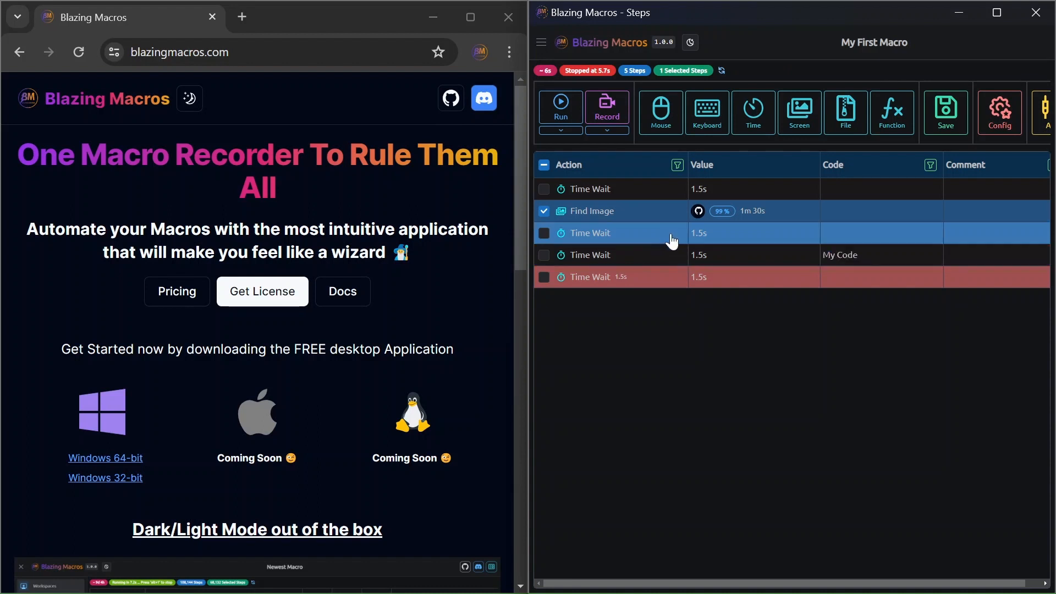
left_click(543, 211)
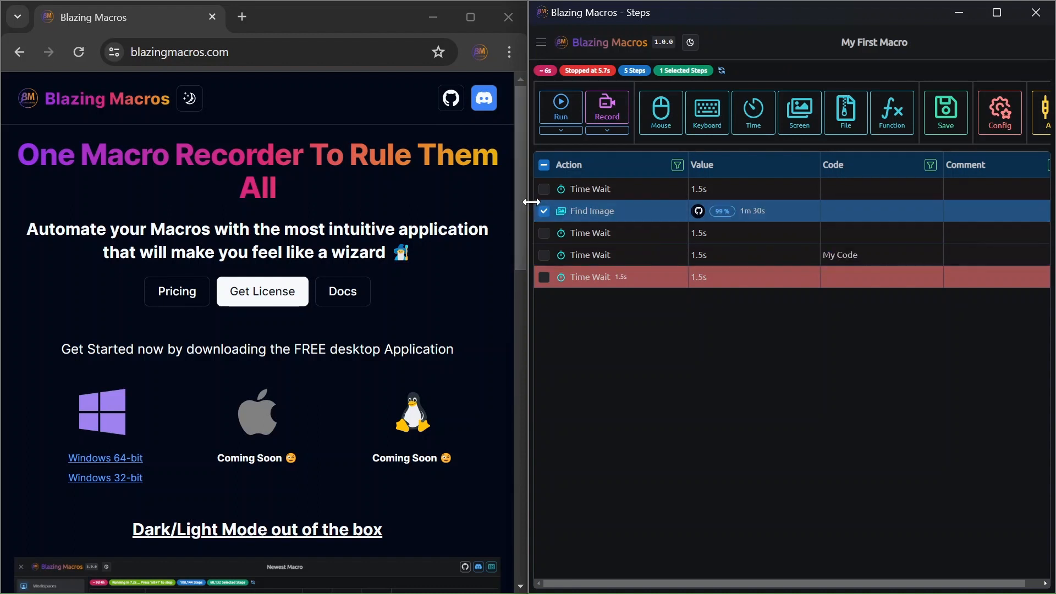
Set the Find Image step's On Failure search duration to 1000 ms and apply the change.
double_click(624, 216)
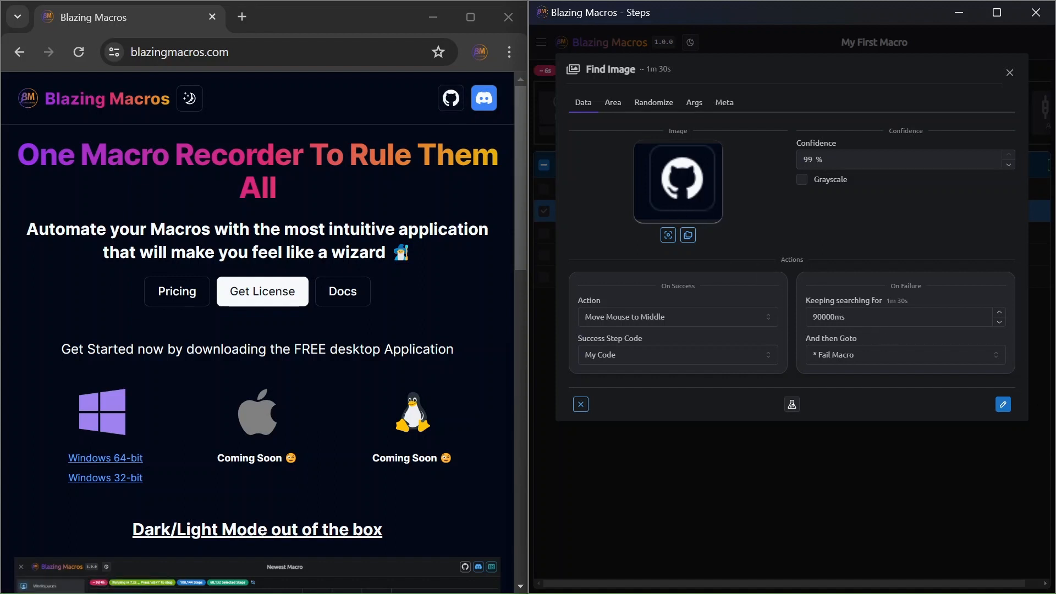
left_click(880, 317)
key("ctrl+a")
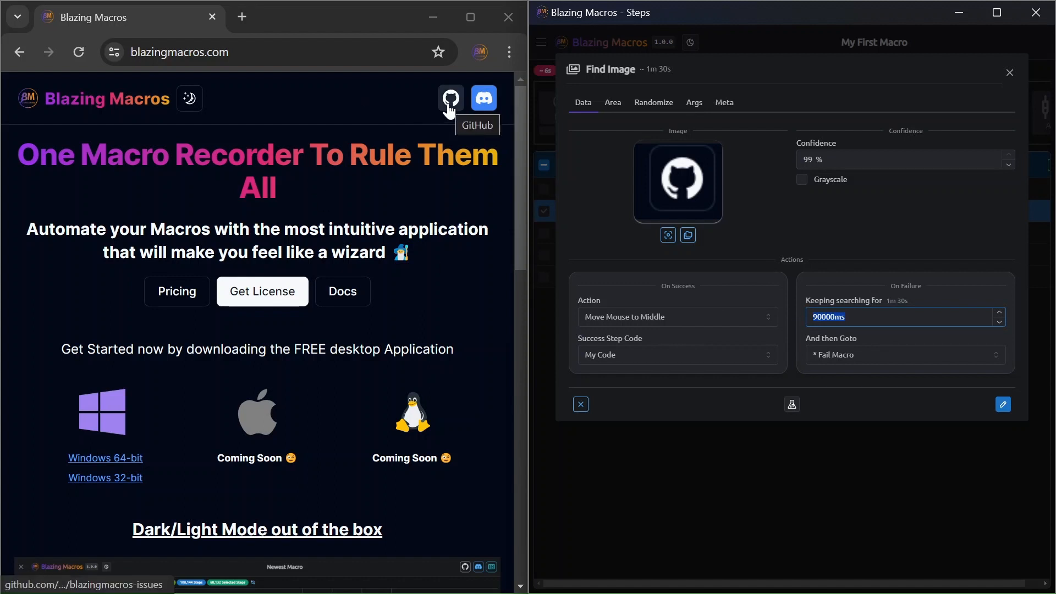
triple_click(887, 300)
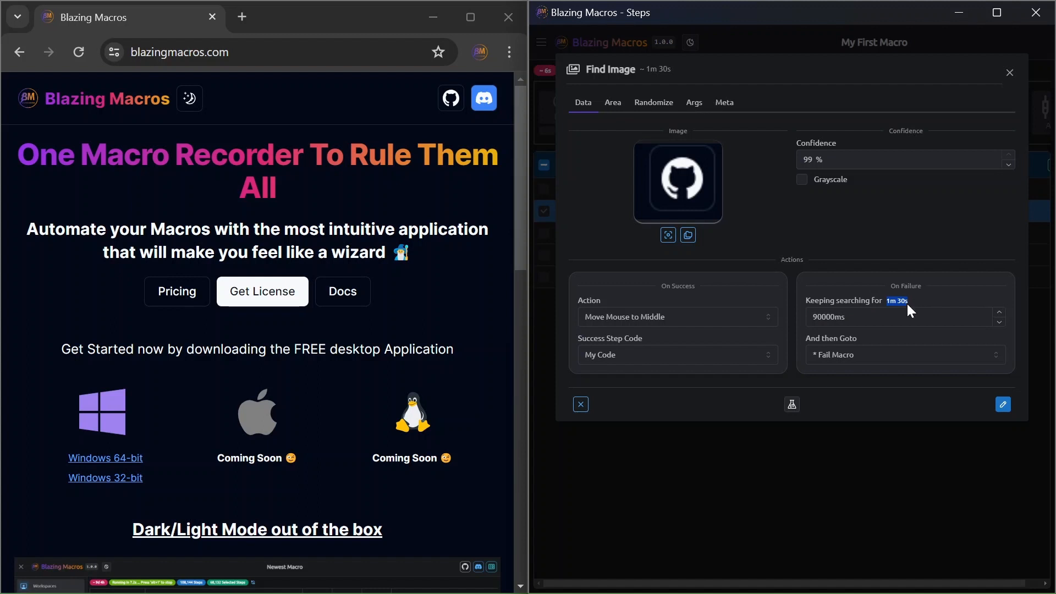
double_click(829, 316)
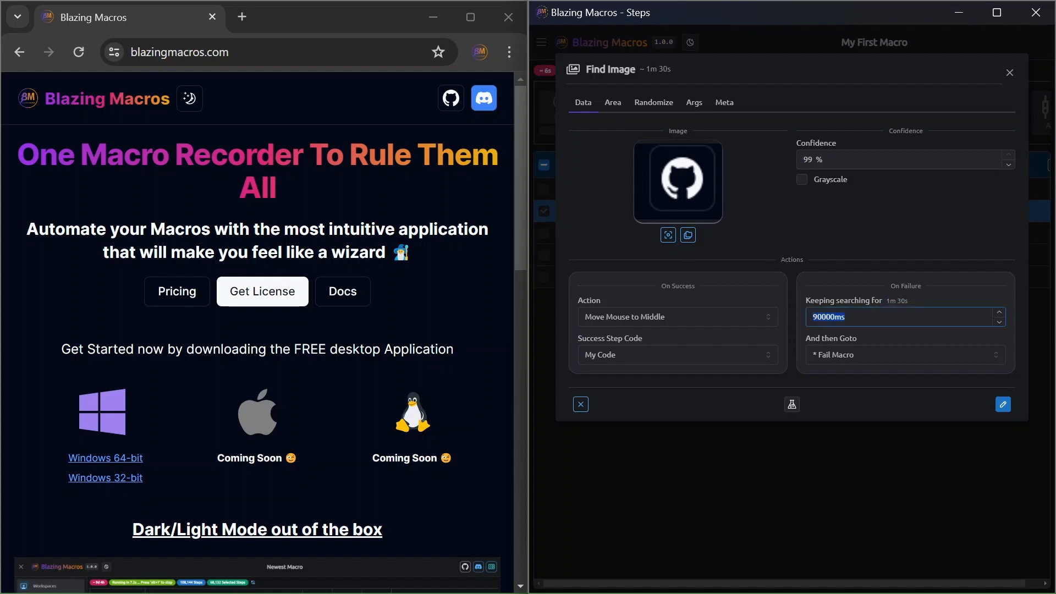
type("1000")
left_click(1004, 407)
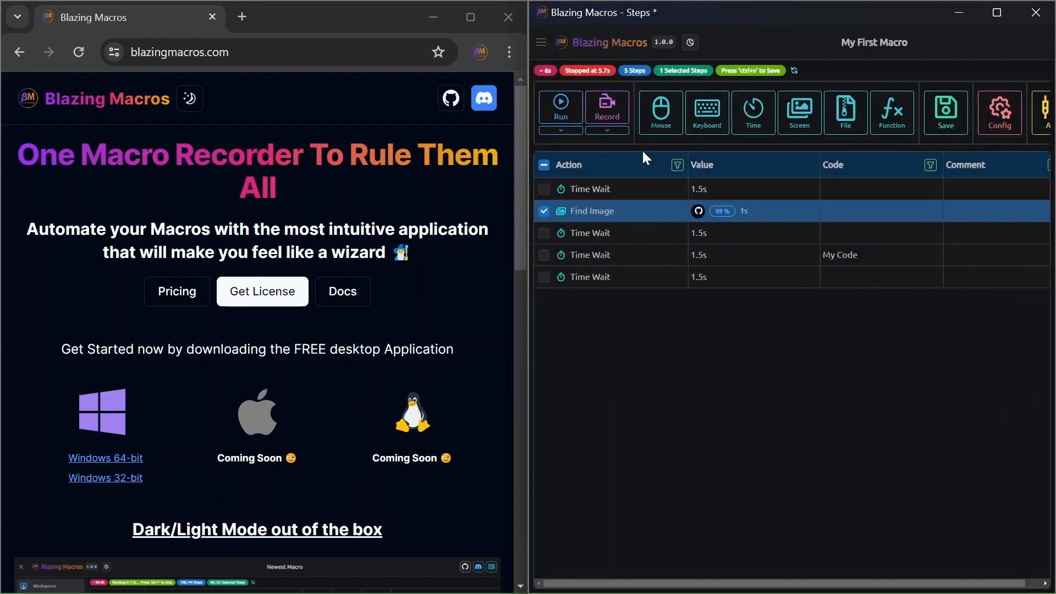
Run the macro with the website showing, and again with a blank new browser tab open to test the failure case.
left_click(574, 117)
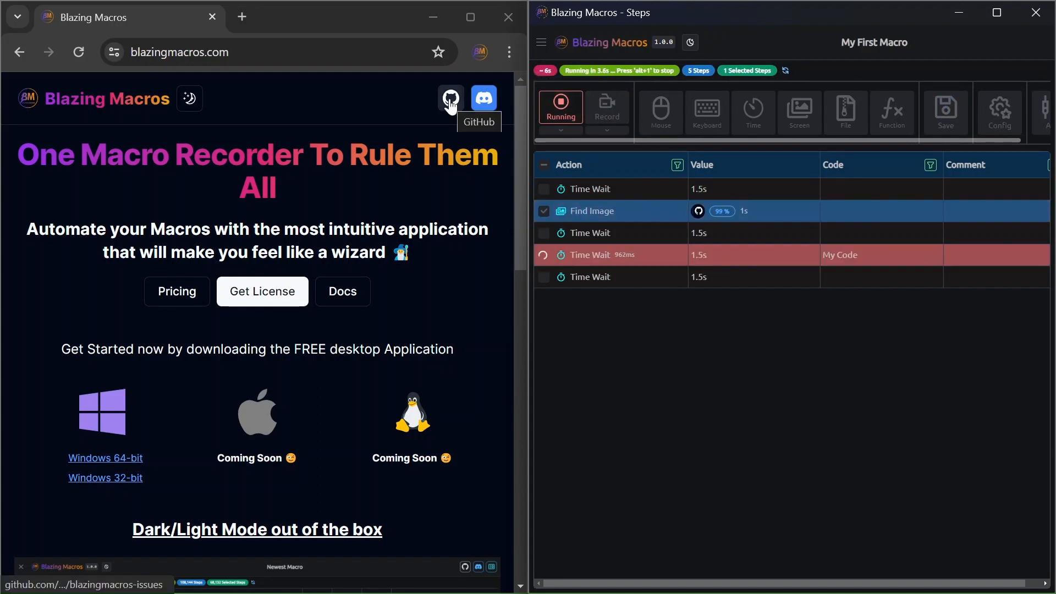
left_click(563, 112)
left_click(242, 16)
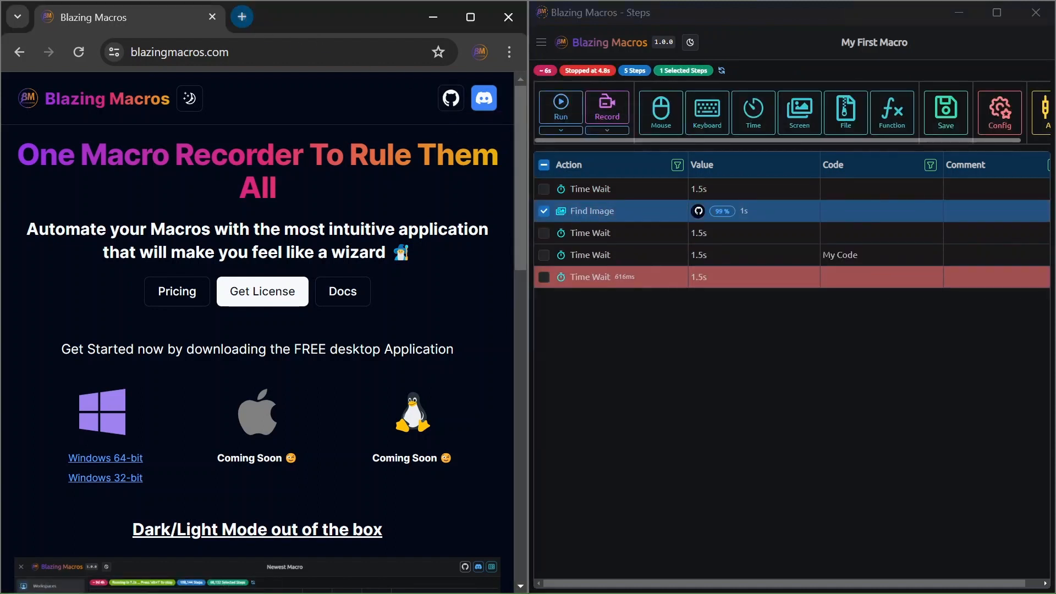
left_click(570, 112)
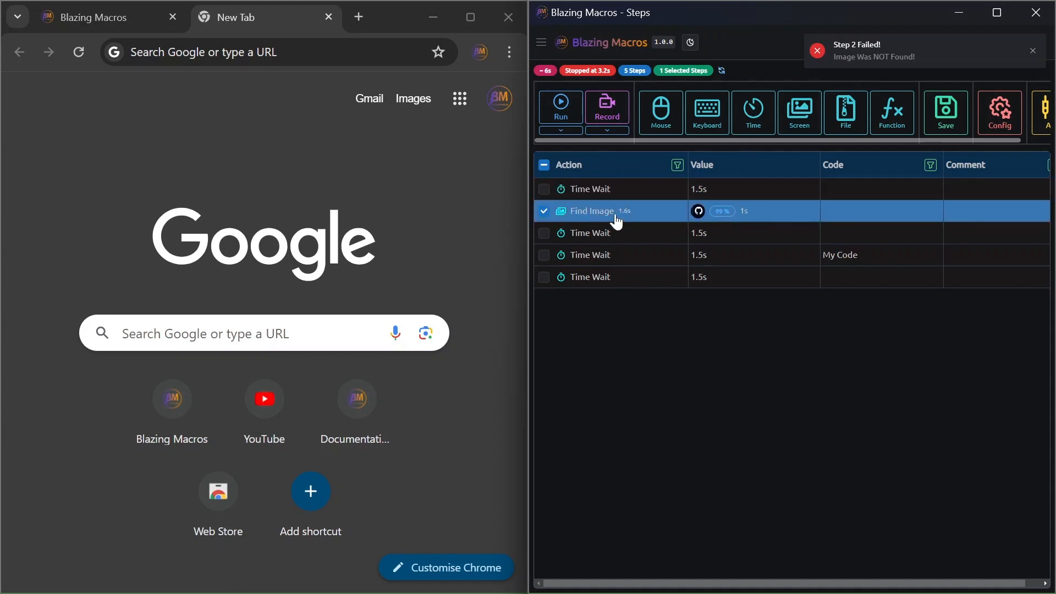
Read and dismiss the failure notification, and review the macro configuration, including Beep On Failure, without changing it.
mouse_move(835, 56)
left_mouse_down()
mouse_move(915, 58)
mouse_move(835, 44)
left_mouse_up()
left_click(835, 46)
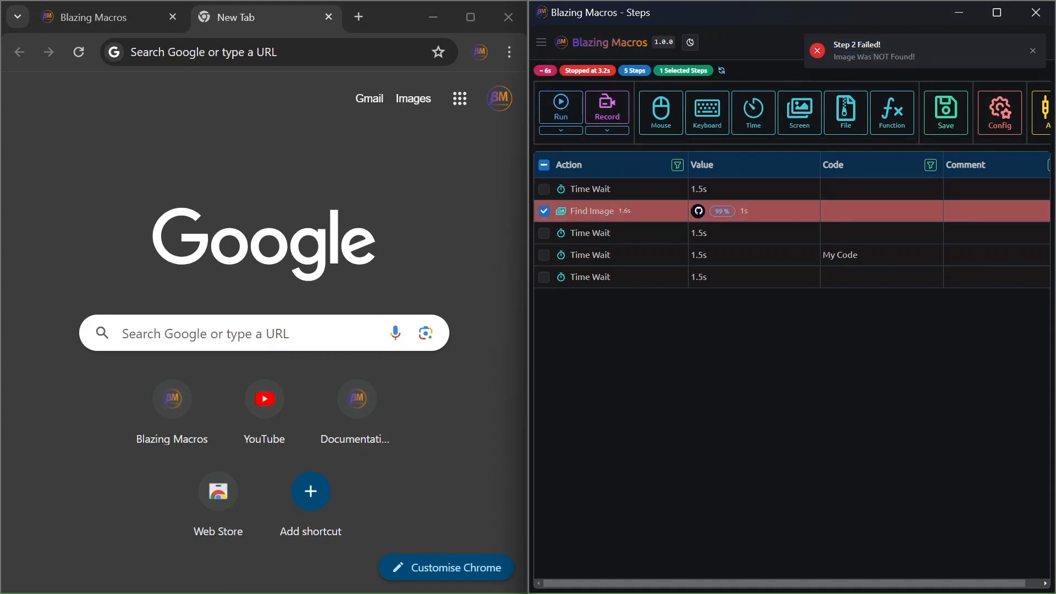
left_click_drag(832, 55, 920, 59)
left_click(924, 57)
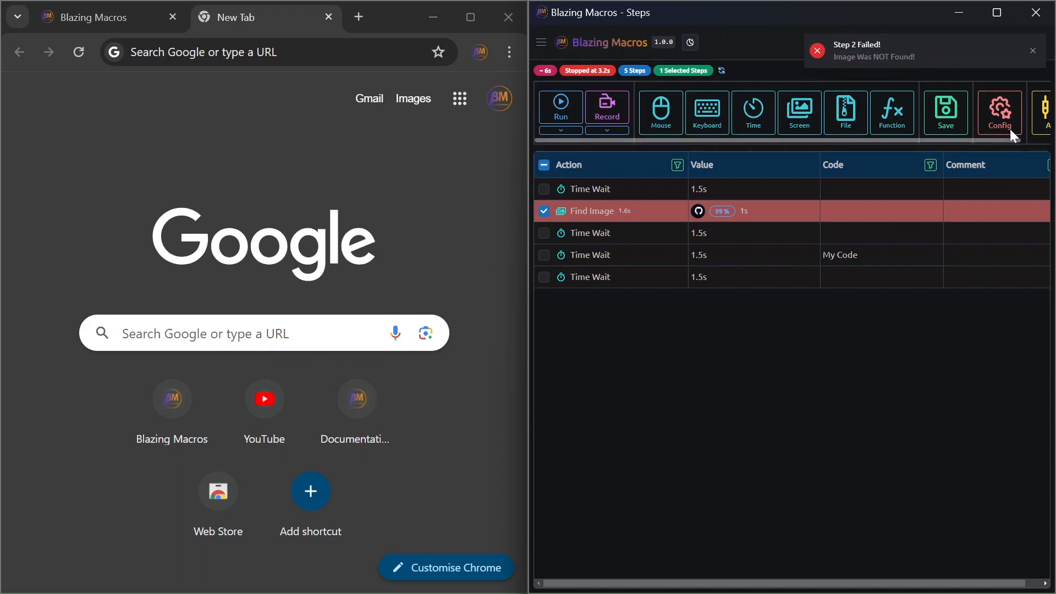
left_click(1032, 51)
left_click(993, 115)
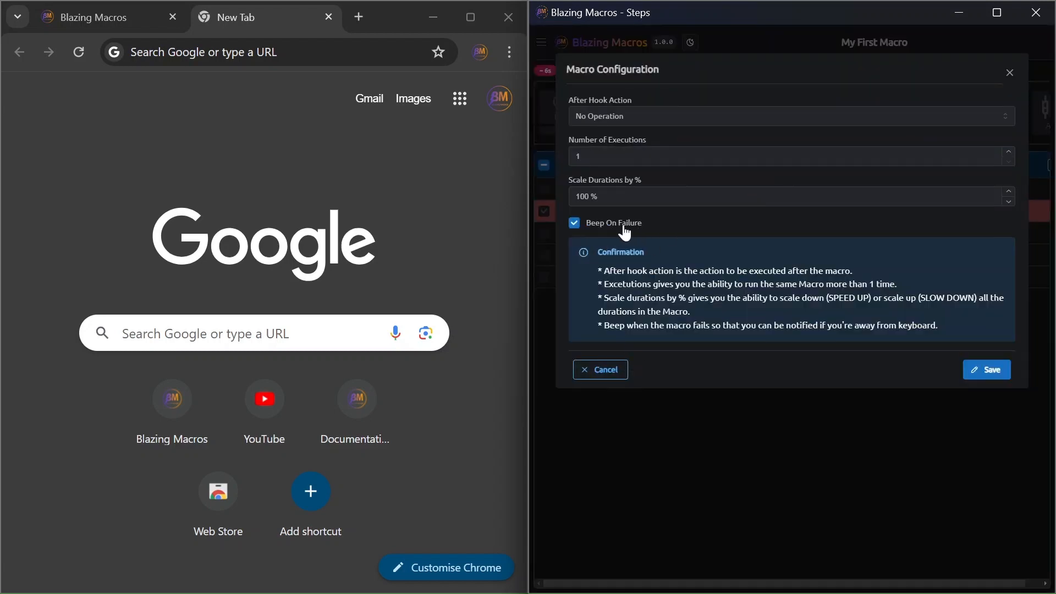
left_click(605, 369)
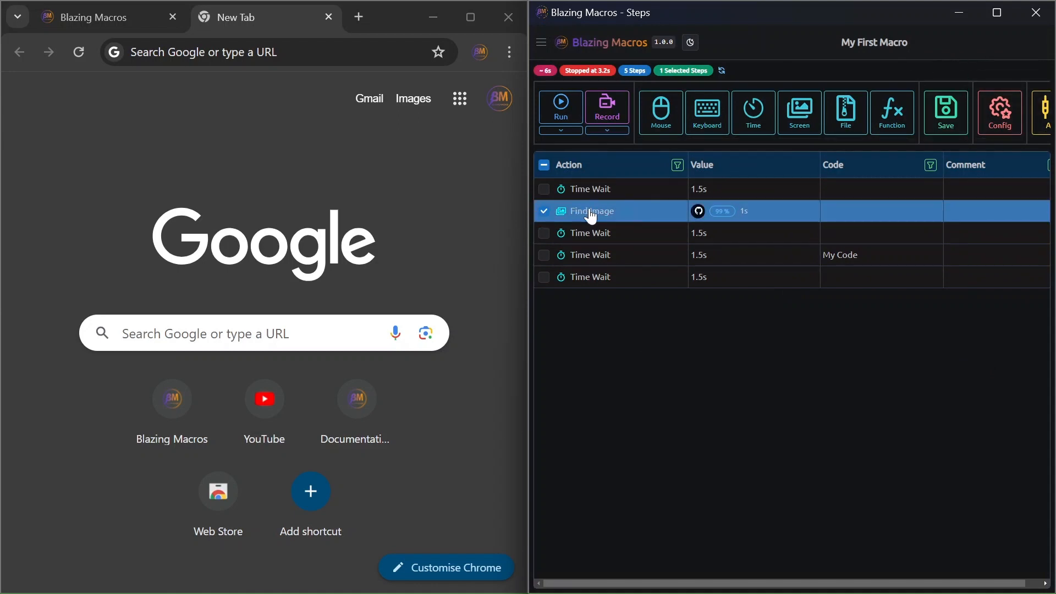
Delete the Find Image step and start a new Pixel Color step with the second Time Wait selected.
key("Delete")
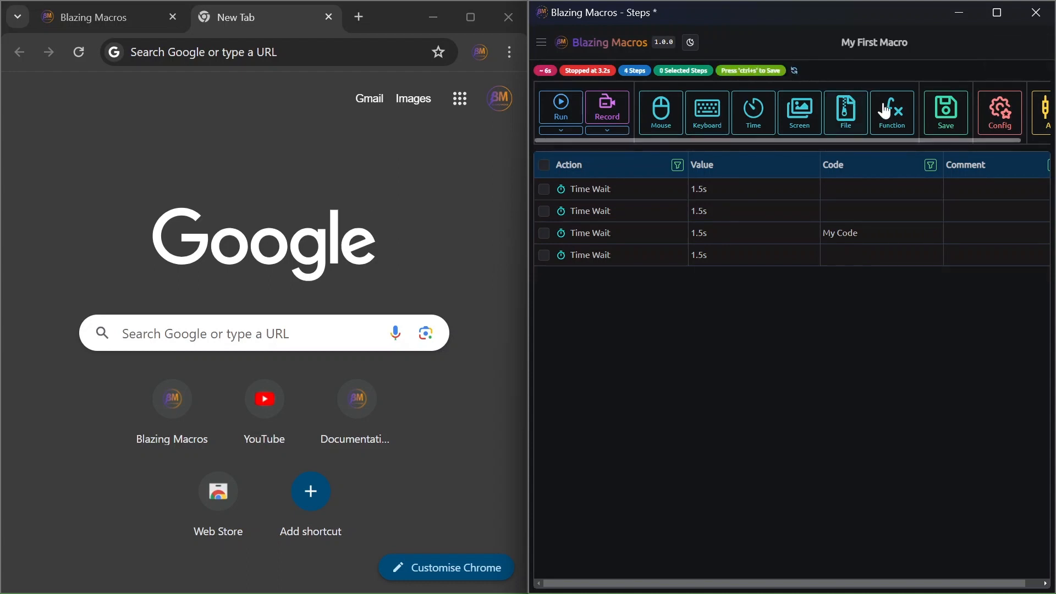
left_click(587, 210)
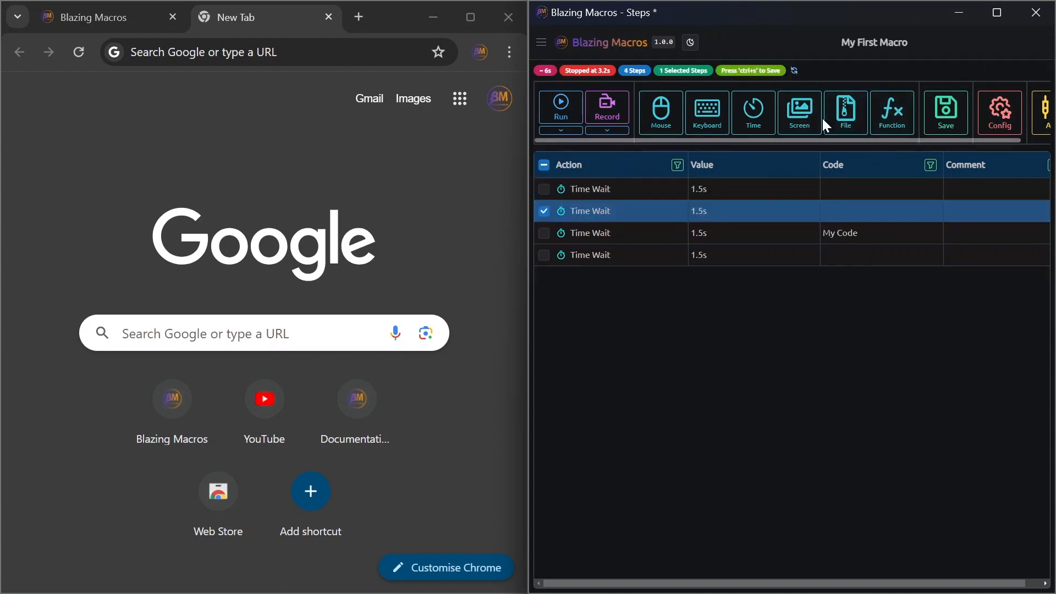
left_click(801, 124)
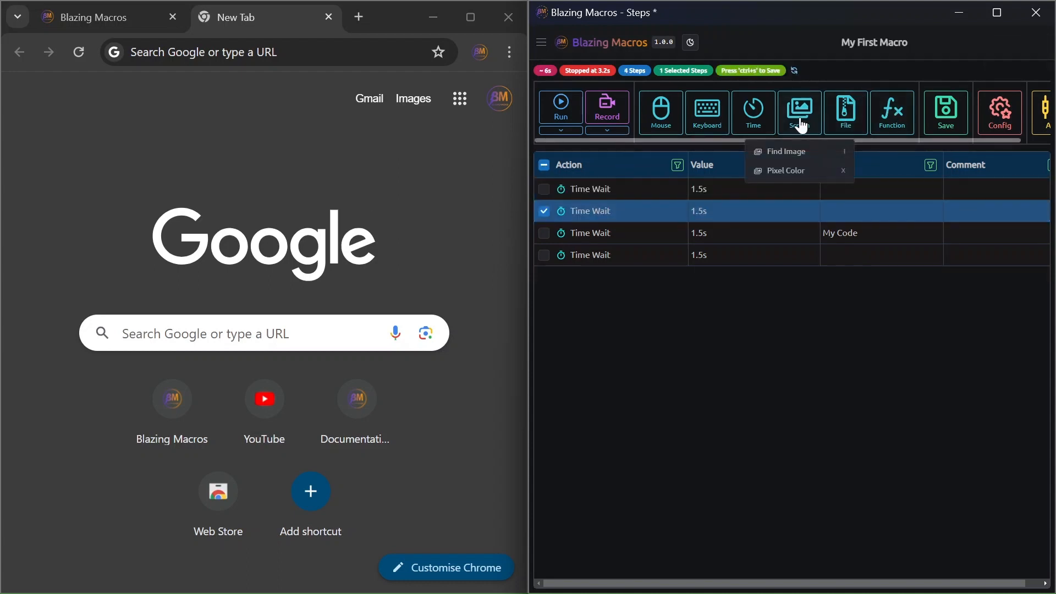
left_click(786, 170)
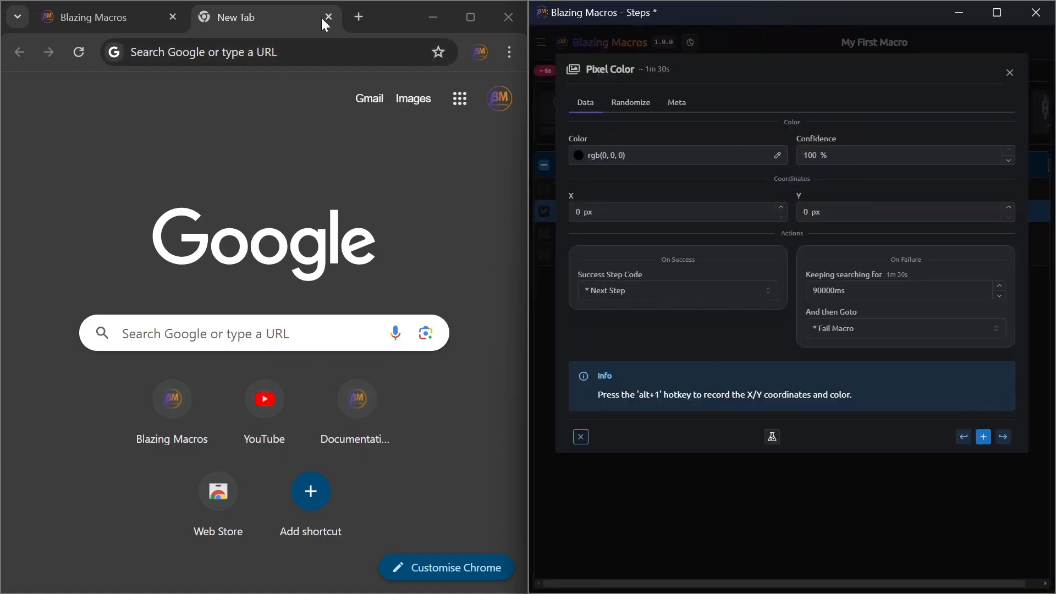
Close the blank browser tab and record the website's Discord icon color rgb(59, 130, 246) at X 891 px, Y 160 px.
left_click(329, 17)
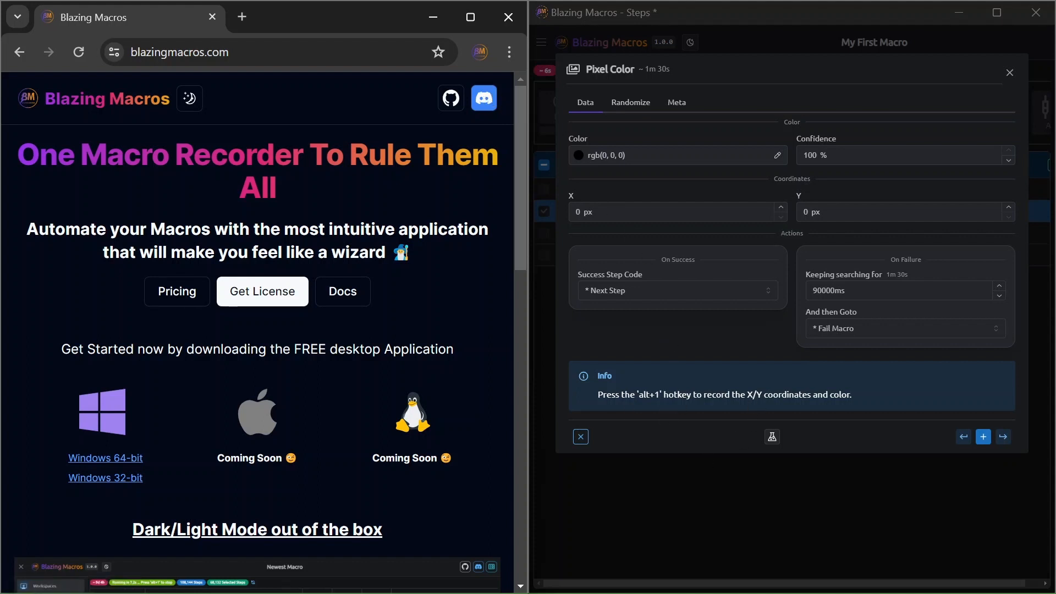
left_click_drag(638, 395, 655, 395)
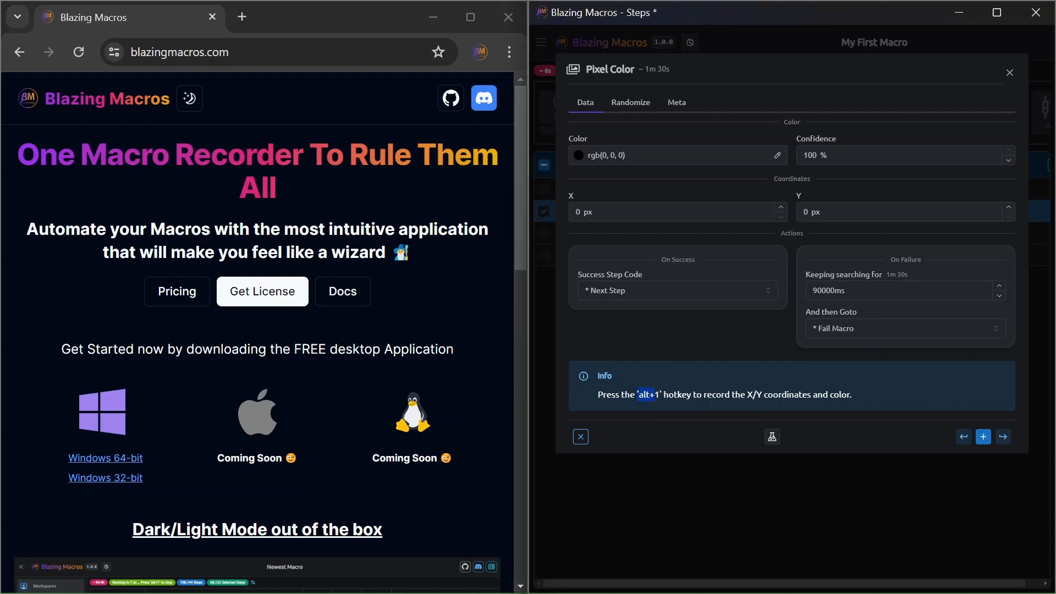
left_click(660, 395)
key("alt+1")
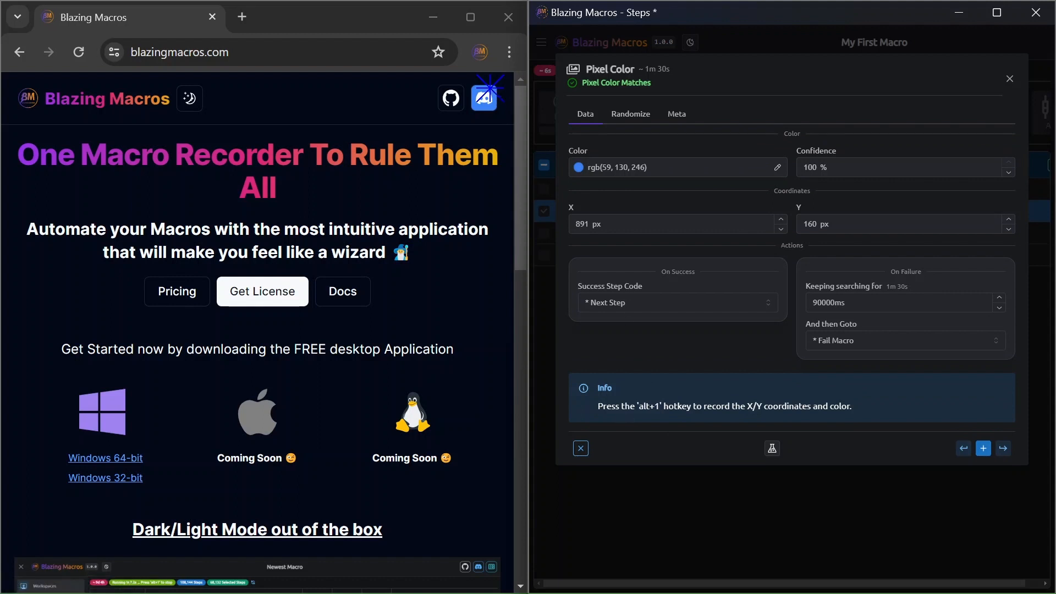
Review the recorded color and coordinates of the Pixel Color step.
left_click_drag(648, 168, 603, 168)
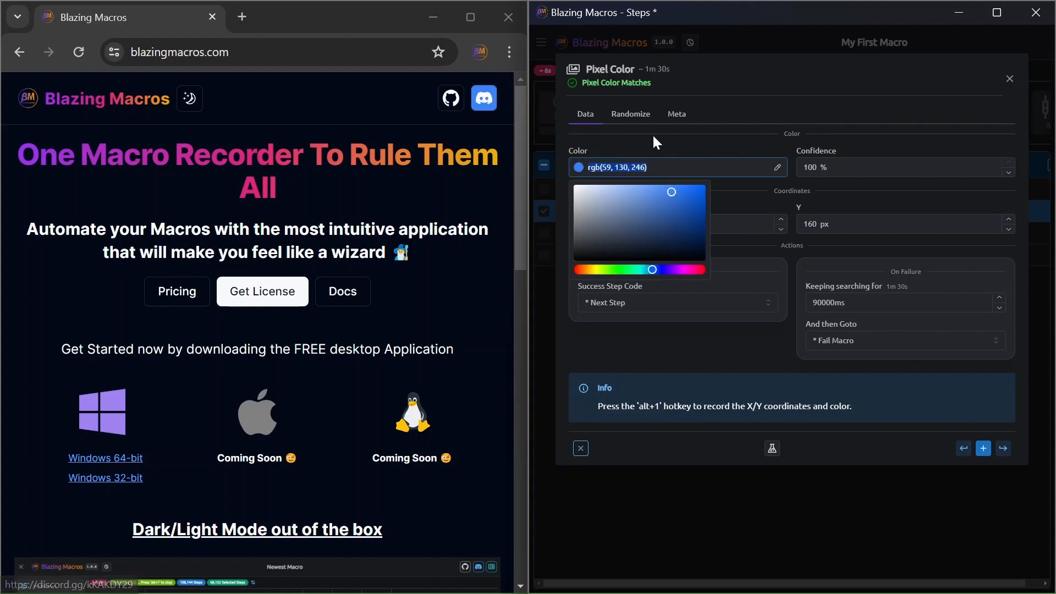
left_click(575, 128)
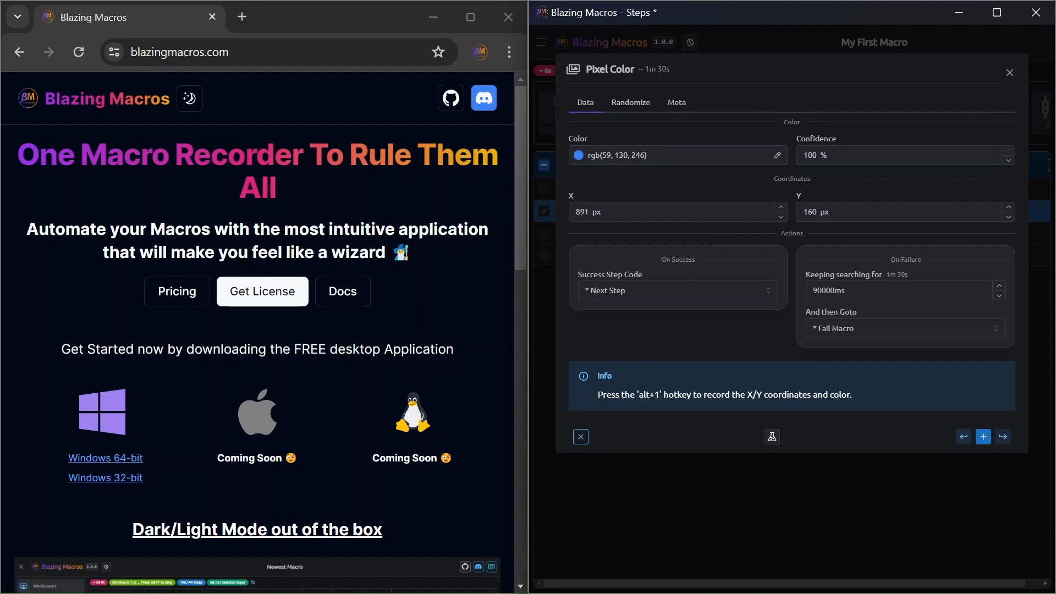
left_click_drag(603, 213, 574, 213)
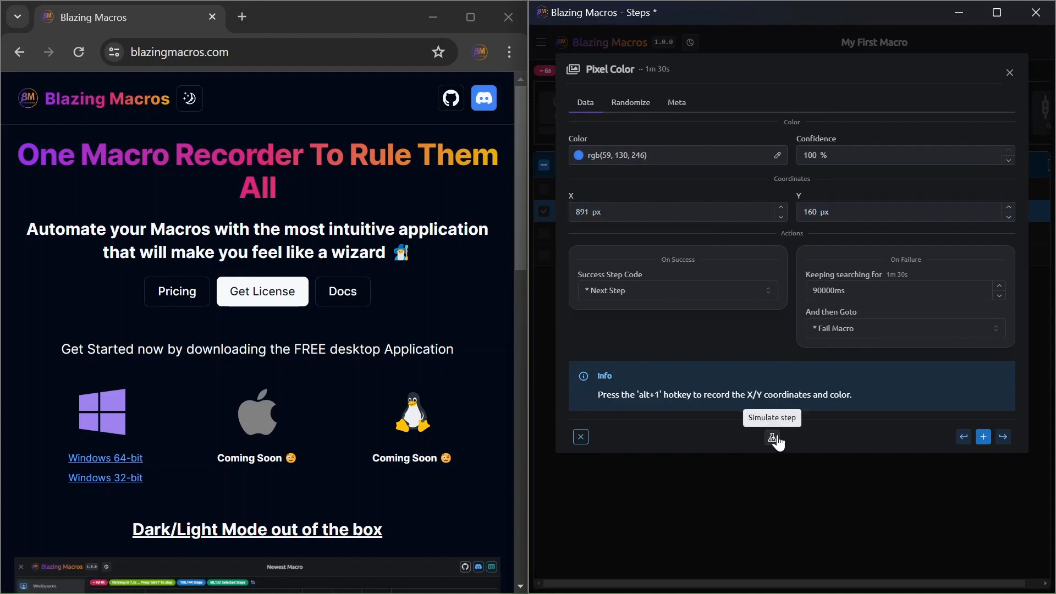
Simulate the Pixel Color step against the website, and simulate it again with a blank browser tab open.
left_click(772, 436)
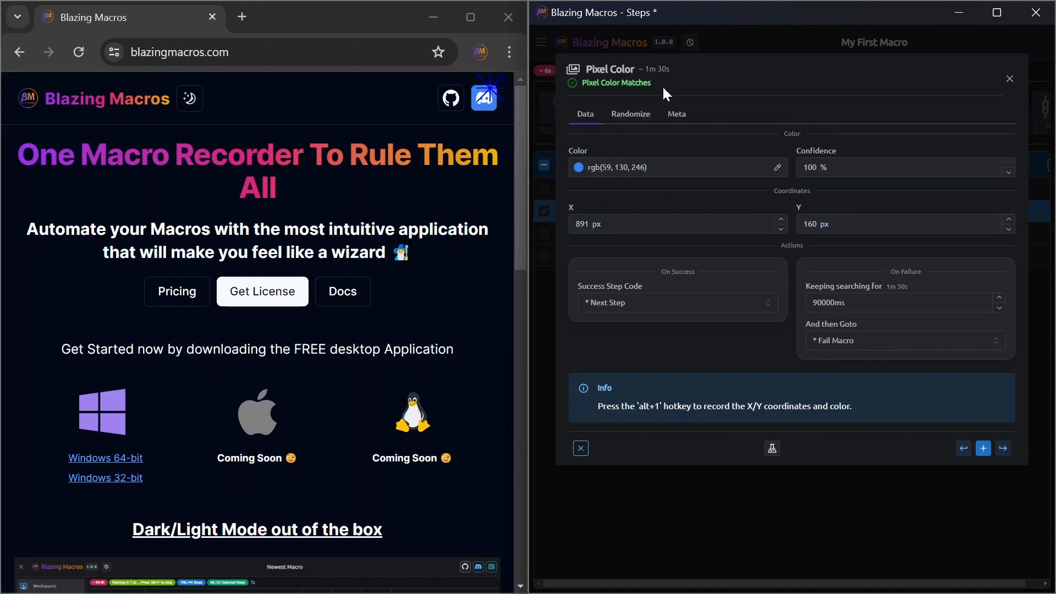
left_click_drag(662, 85, 585, 84)
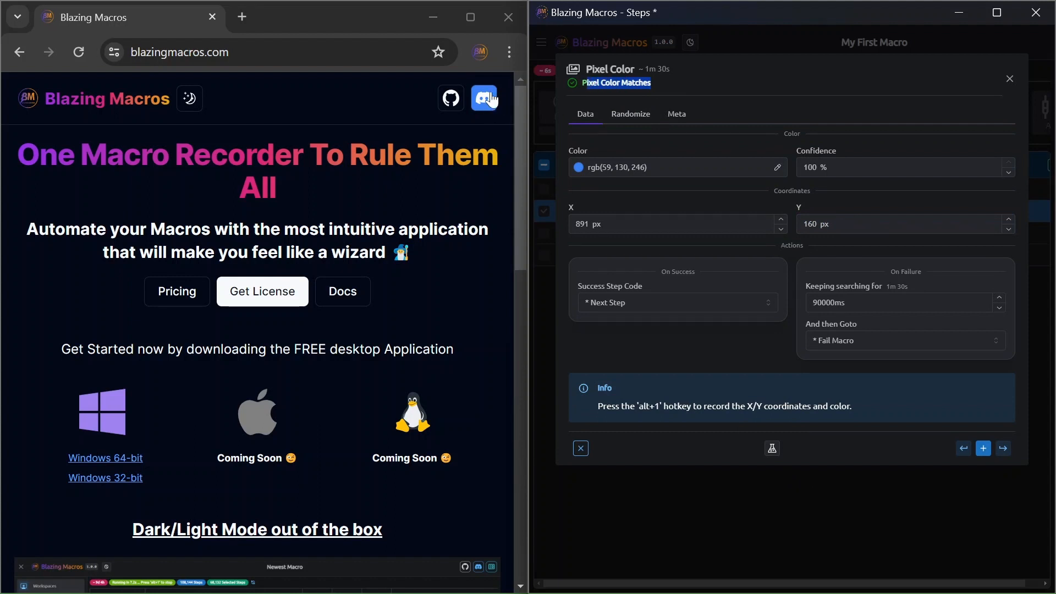
left_click(242, 16)
left_click(773, 448)
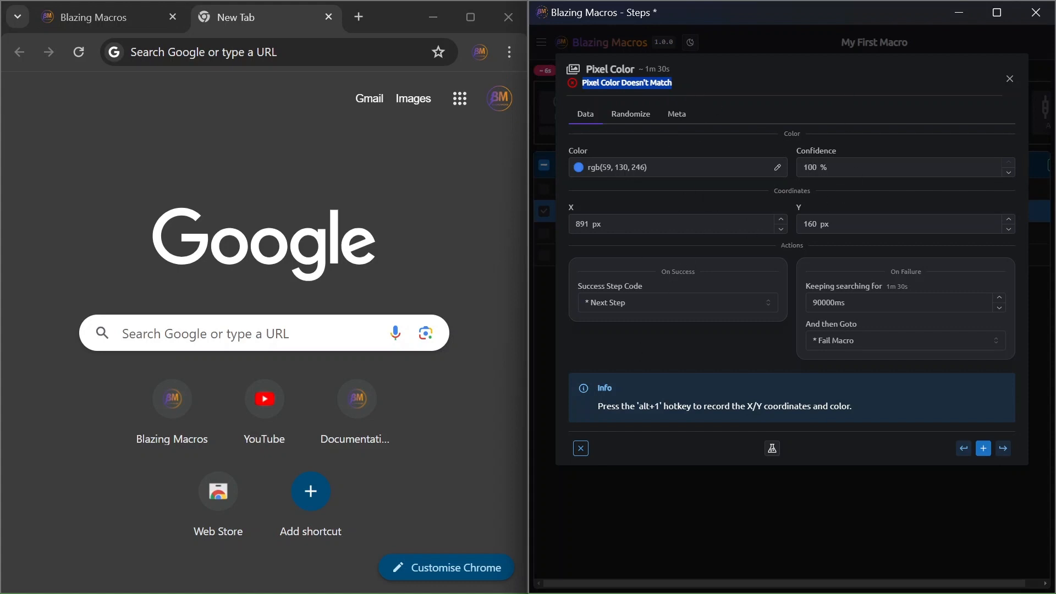
Return to the website tab, simulate the step at 50 % confidence, and set the confidence back to 100 %.
double_click(812, 167)
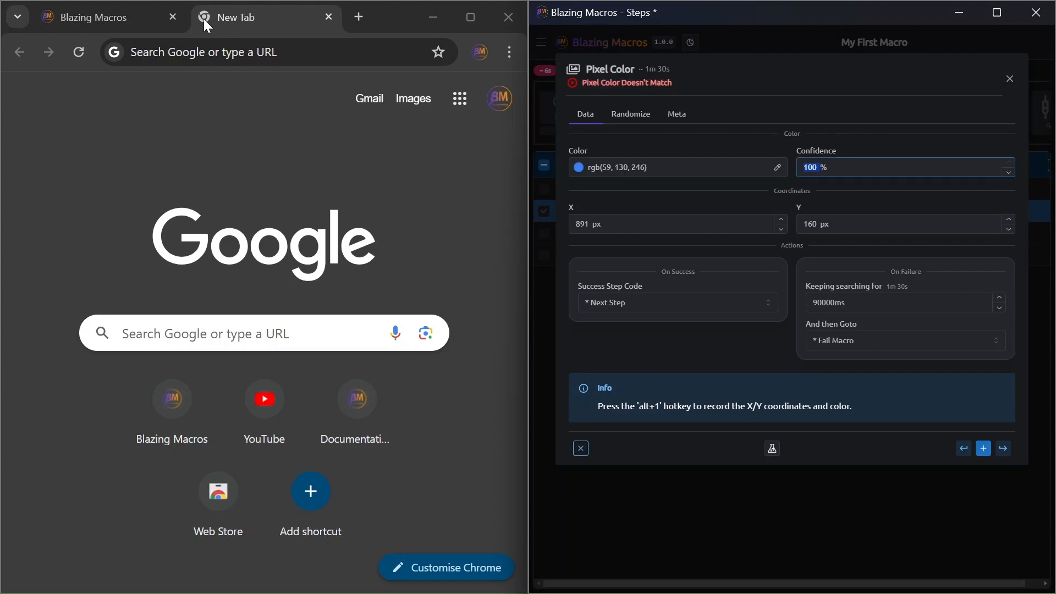
left_click(104, 13)
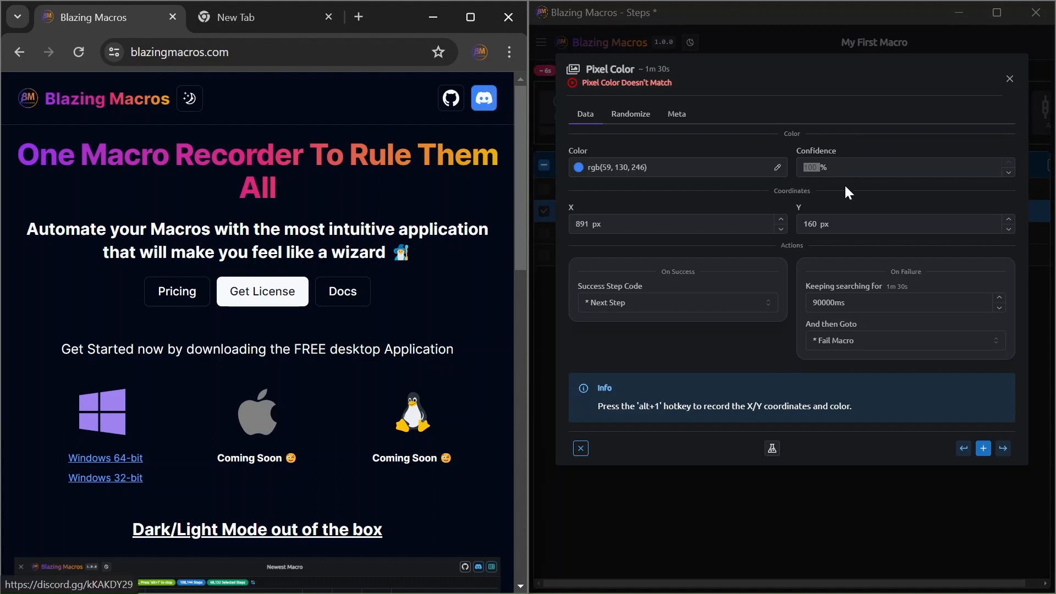
left_click(845, 168)
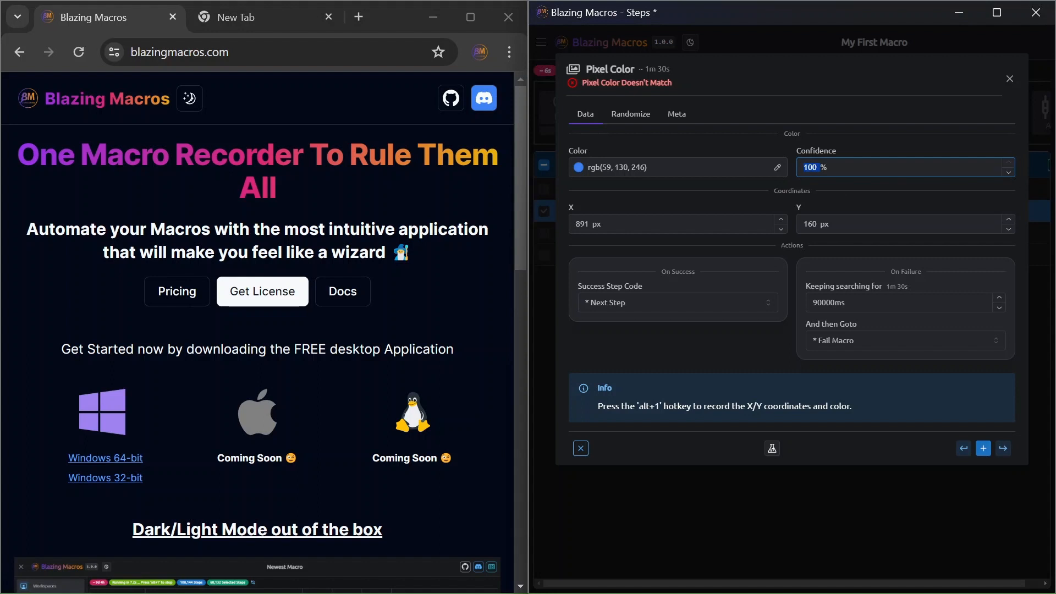
type("50")
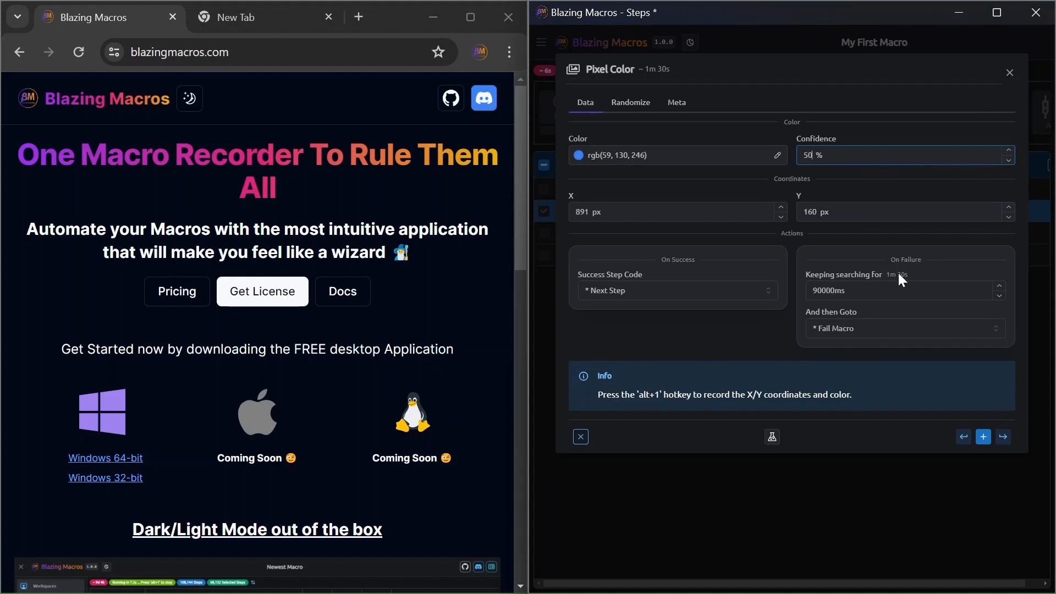
left_click(771, 437)
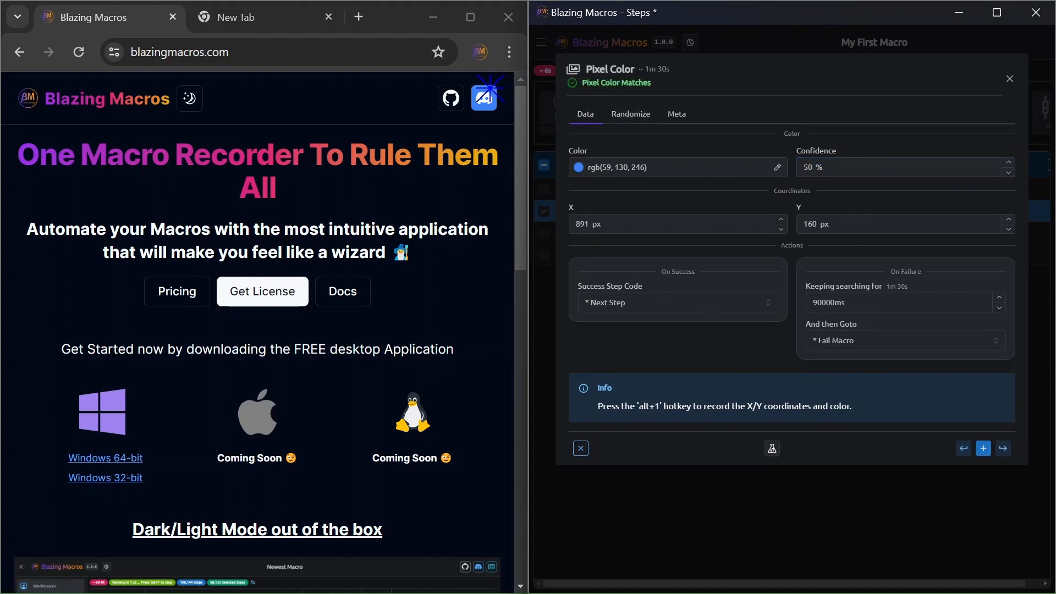
left_click(805, 166)
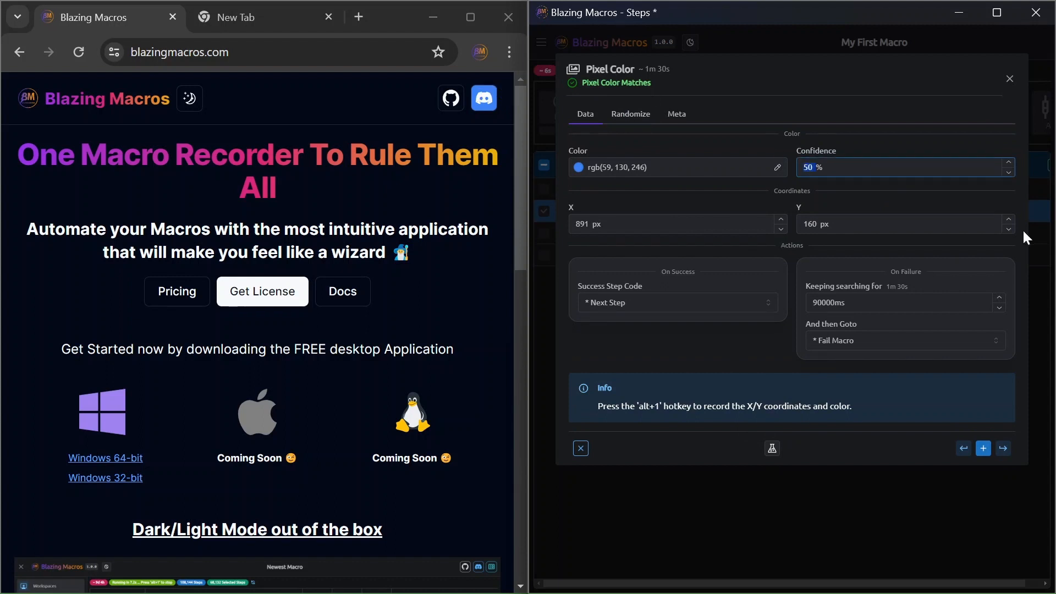
type("100")
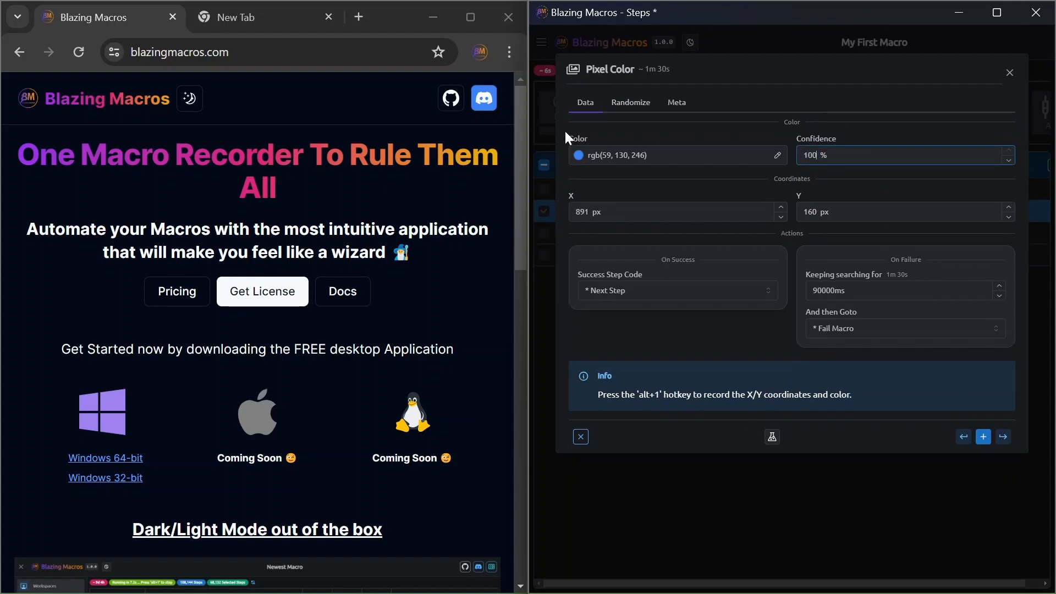
Review the Pixel Color step's On Success and On Failure settings, including the Success Step Code, search duration and And then Goto options.
triple_click(665, 256)
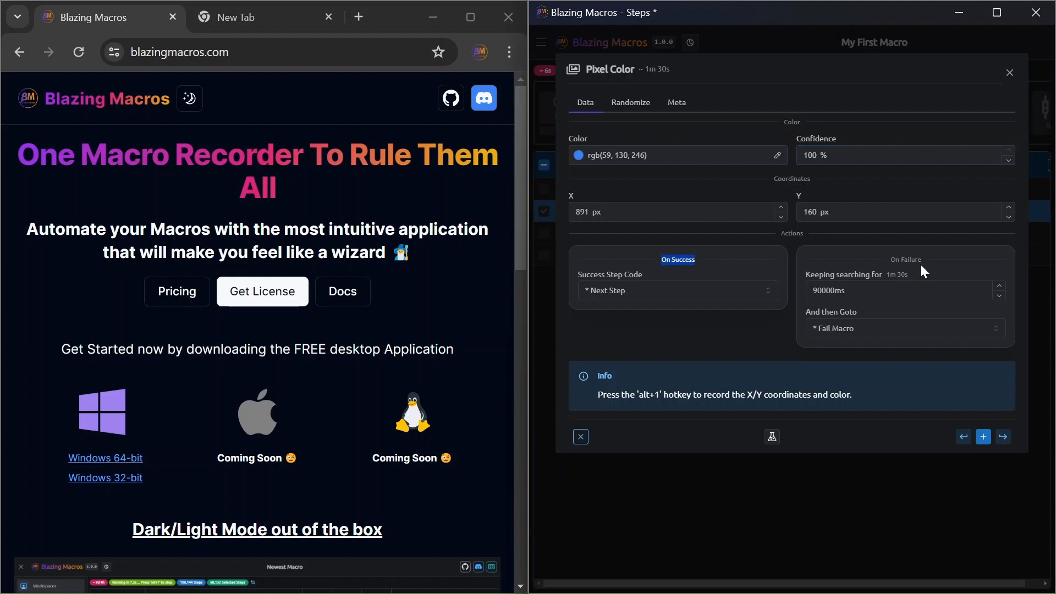
left_click(659, 290)
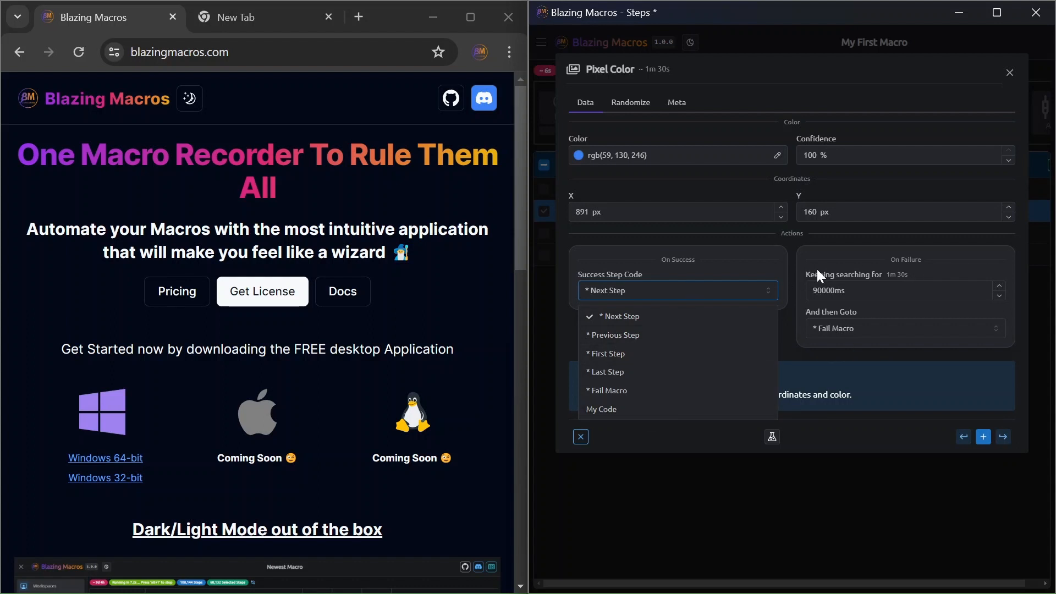
left_click_drag(882, 262, 933, 266)
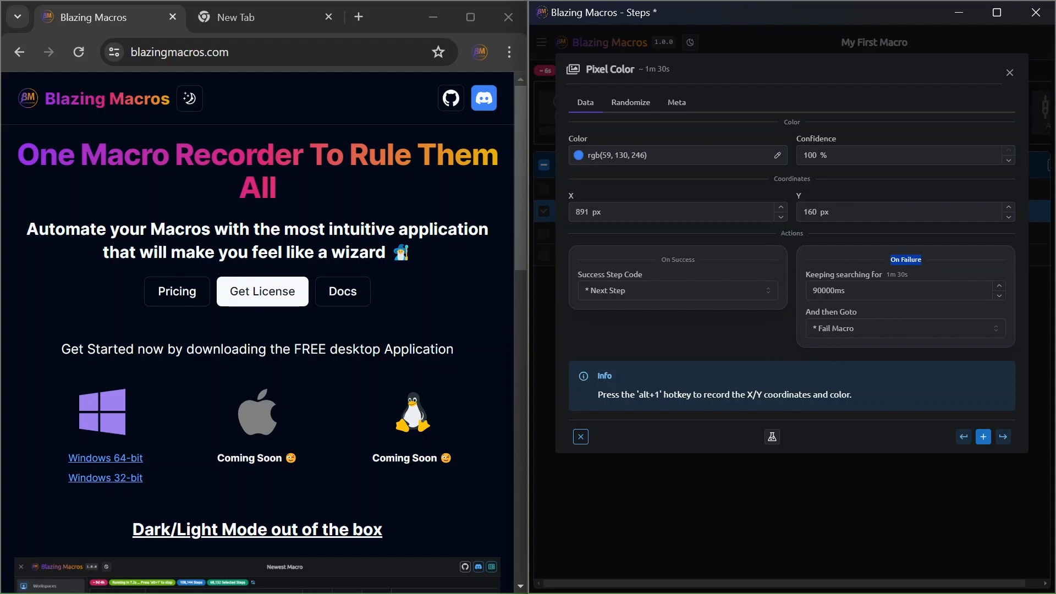
left_click_drag(823, 280, 880, 272)
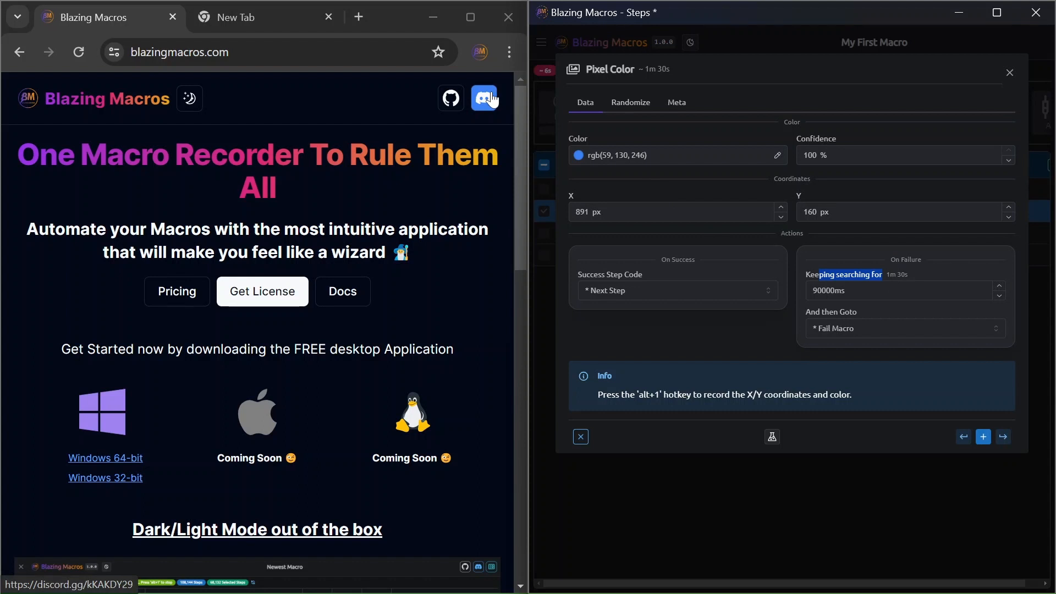
left_click_drag(656, 157, 565, 158)
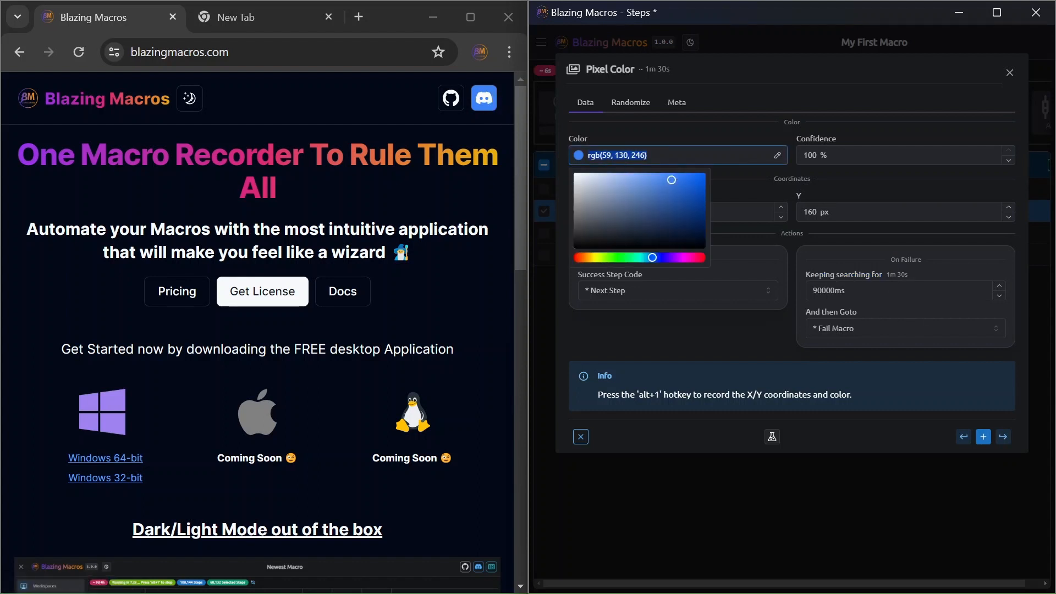
left_click_drag(886, 279, 903, 278)
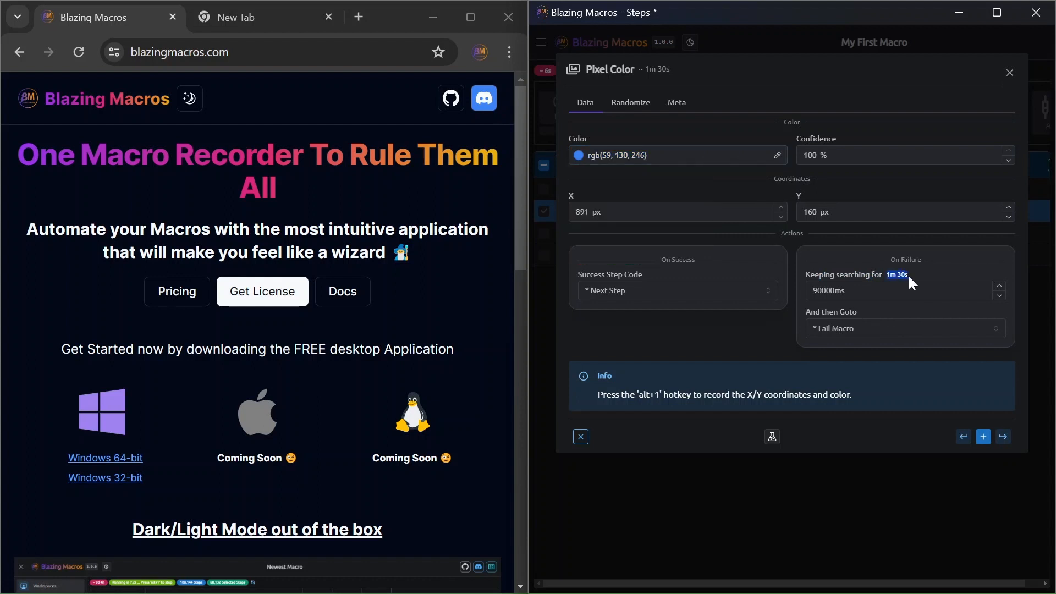
left_click(832, 328)
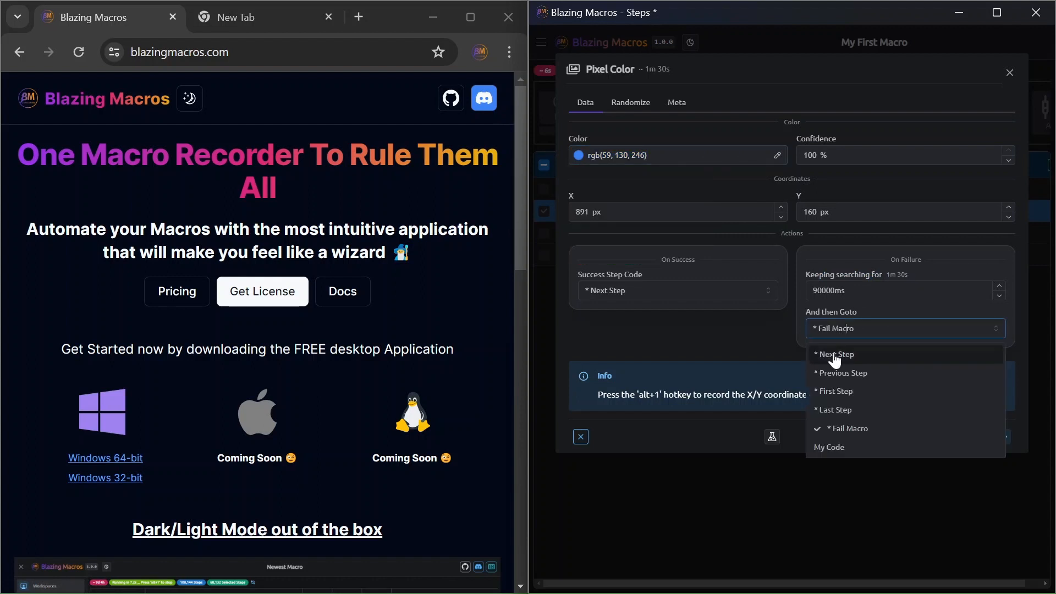
left_click(769, 249)
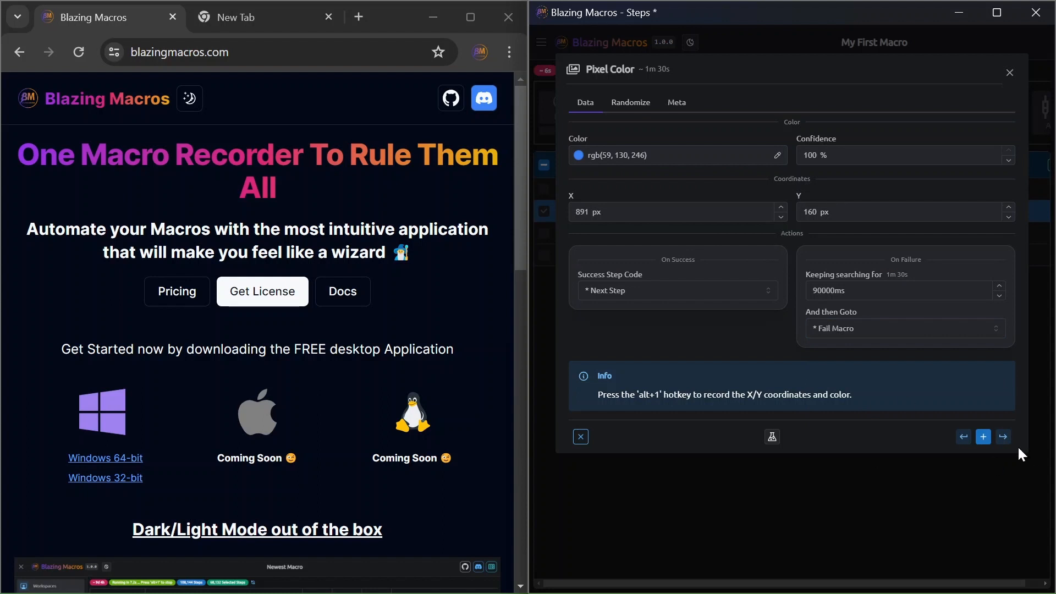
Simulate the Pixel Color step on the website and insert it after the selected Time Wait.
left_click(772, 437)
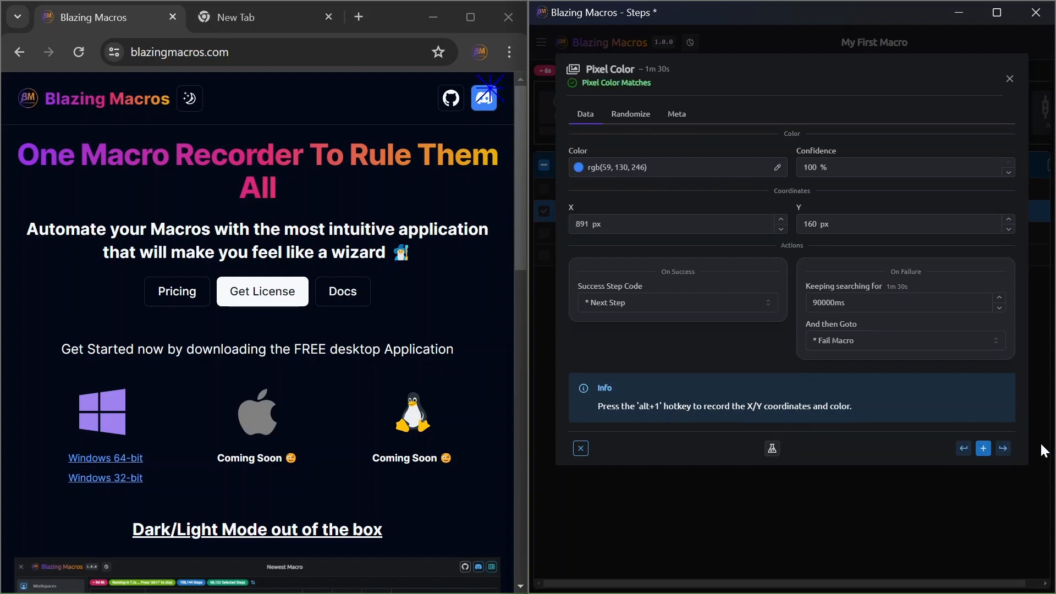
left_click(1003, 448)
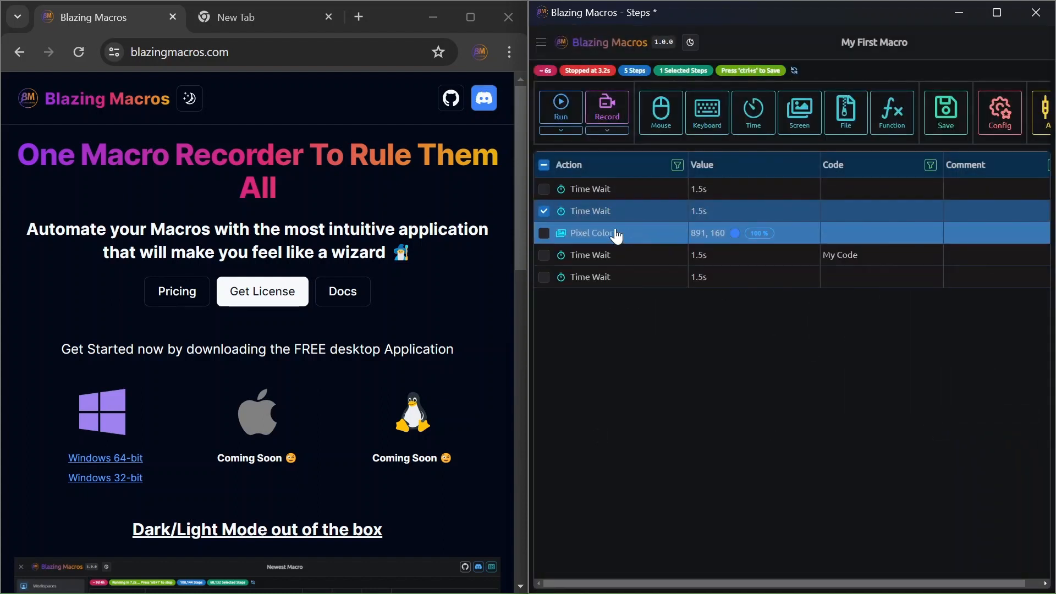
Run the macro with the new Pixel Color step and stop it during the final Time Wait.
left_click(568, 110)
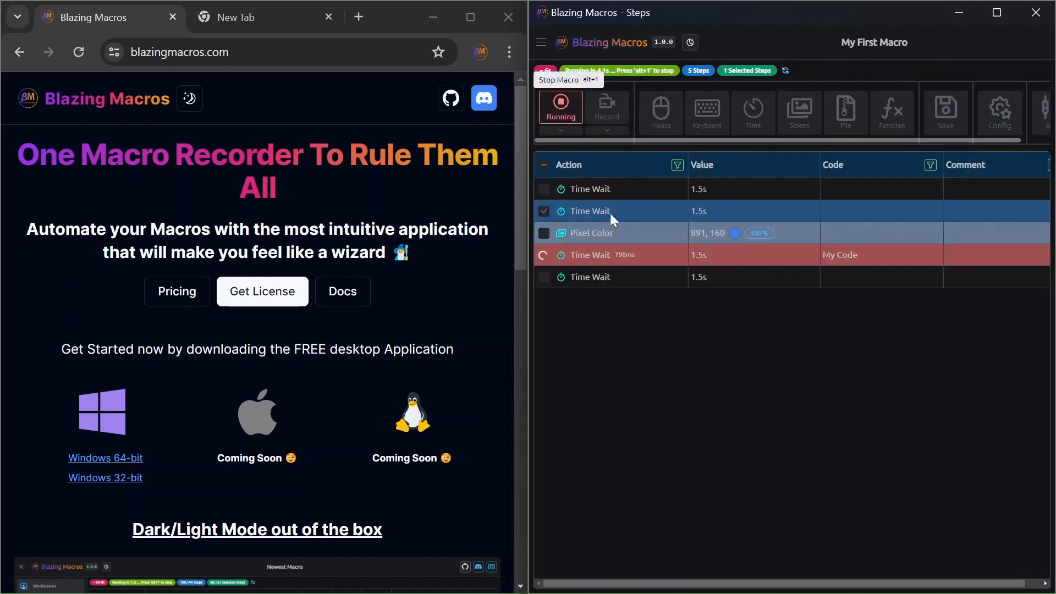
left_click(609, 213)
left_click(564, 113)
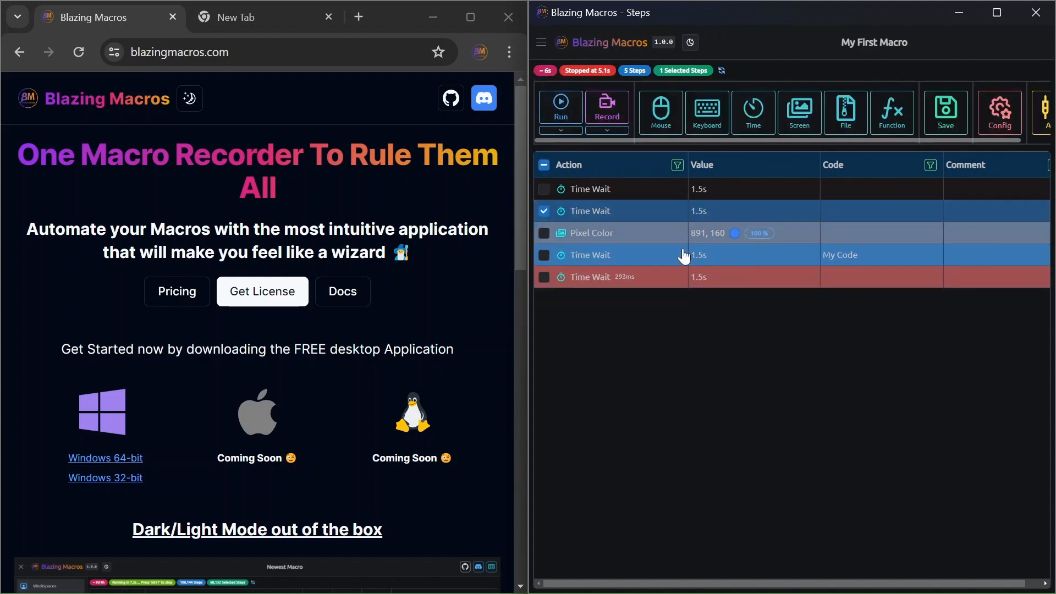
Open the Pixel Color step for editing, look at its Success Step Code setting, and cancel the dialog.
left_click(665, 236)
double_click(664, 235)
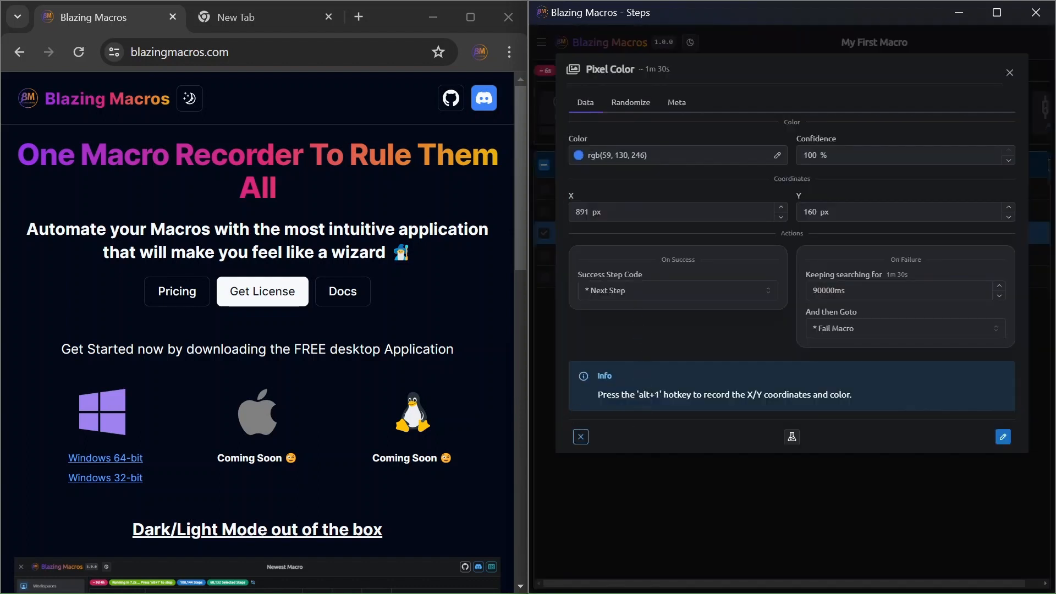
left_click(679, 290)
left_click(668, 433)
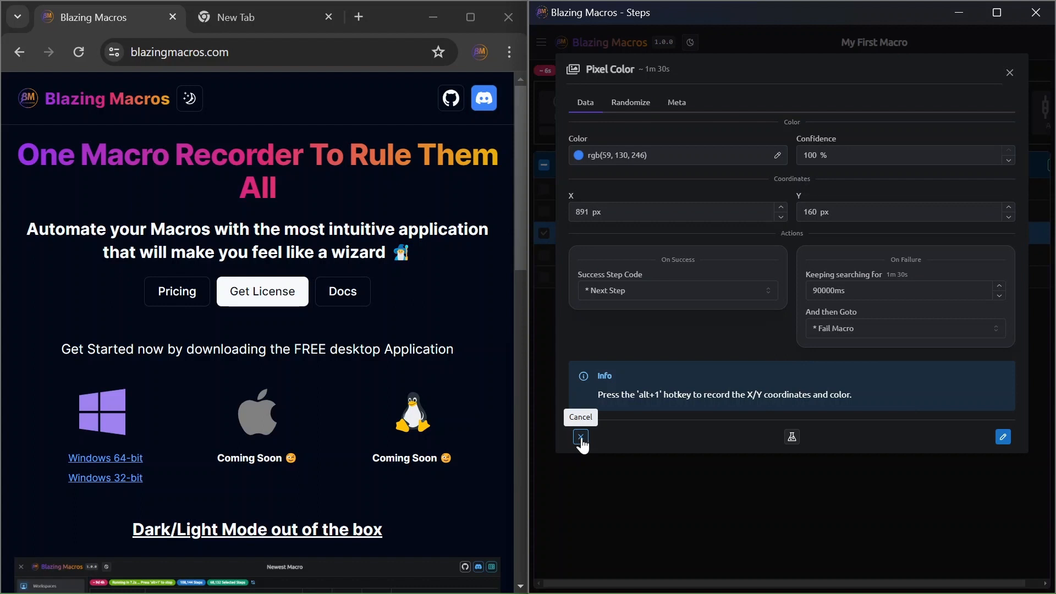
left_click(580, 443)
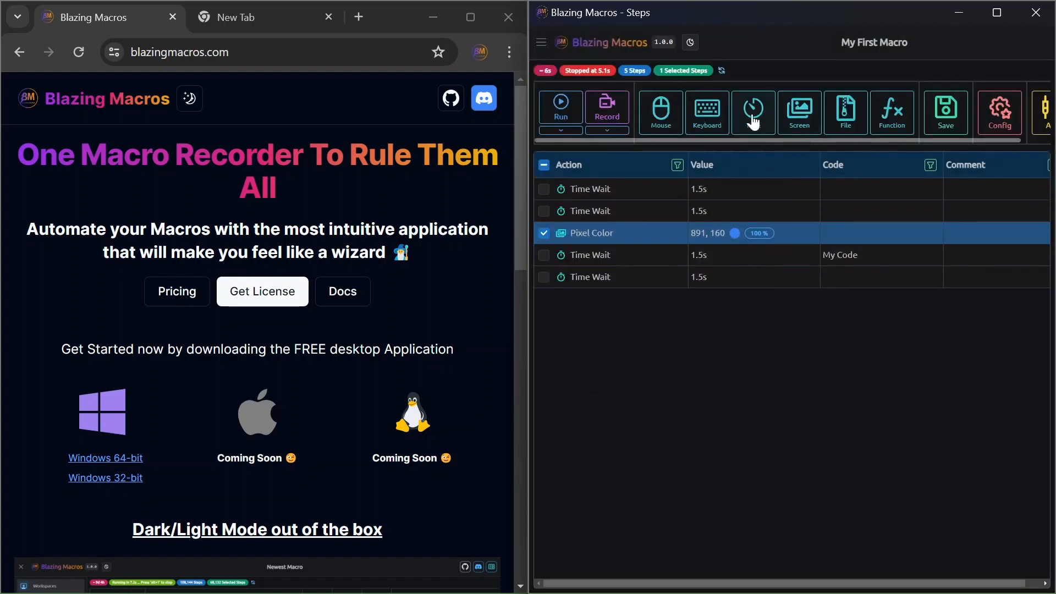